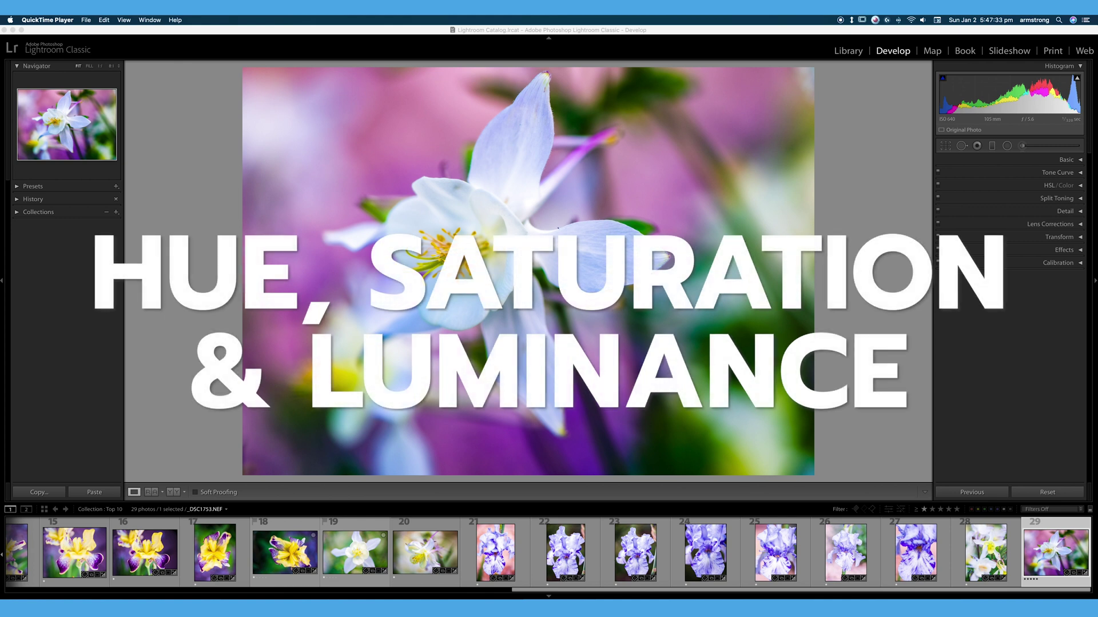
Open the HSL adjustments and look over the Basic and Tone Curve settings
left_click(1080, 186)
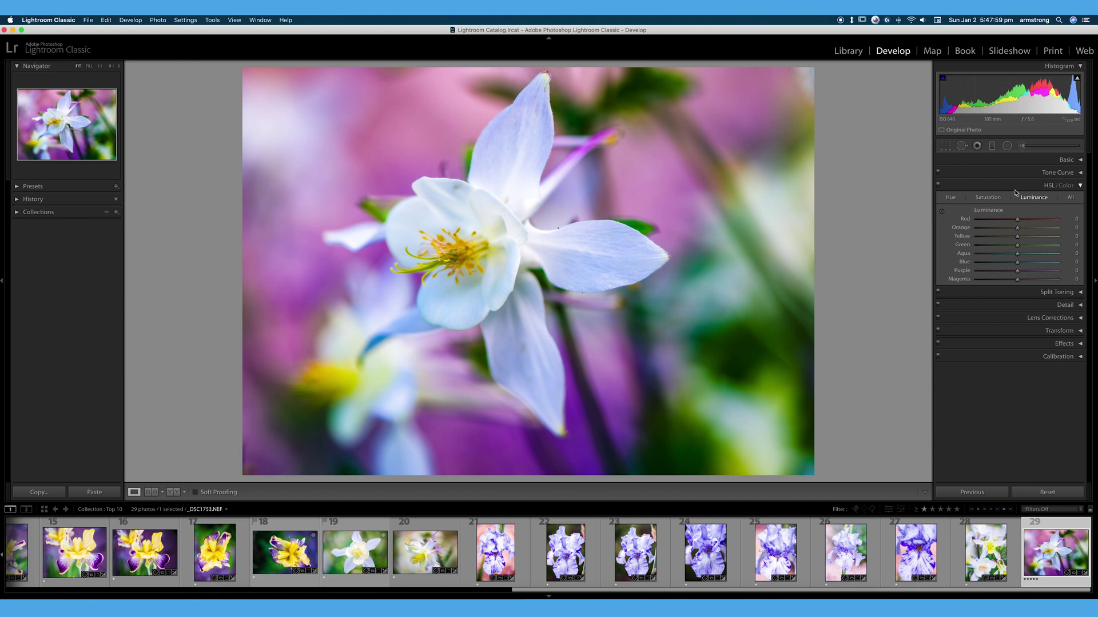
left_click(1065, 160)
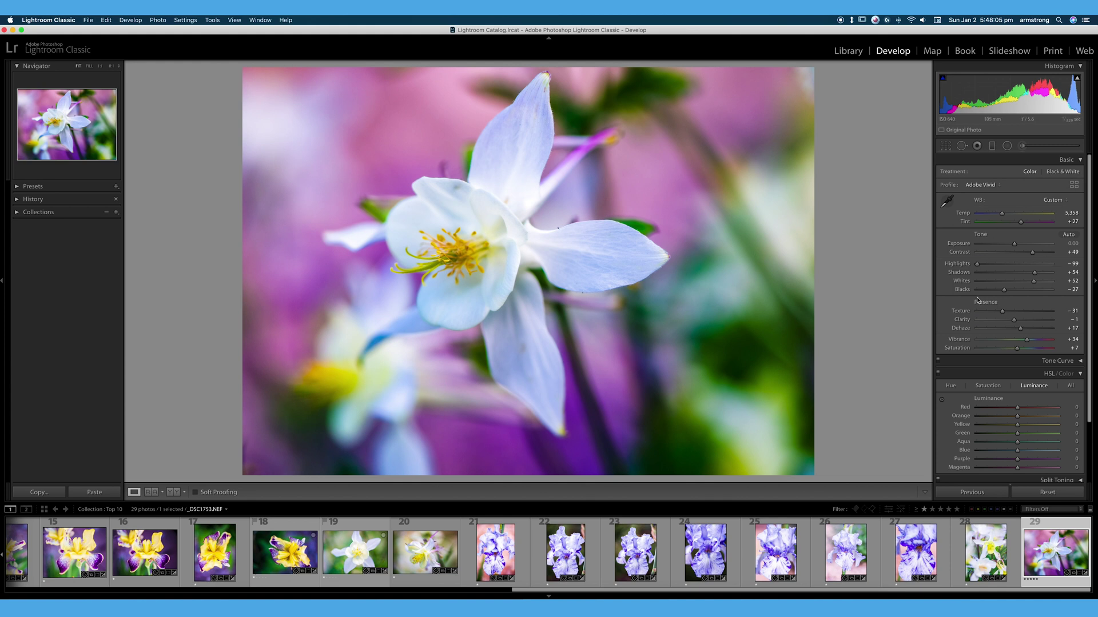
left_click(1079, 160)
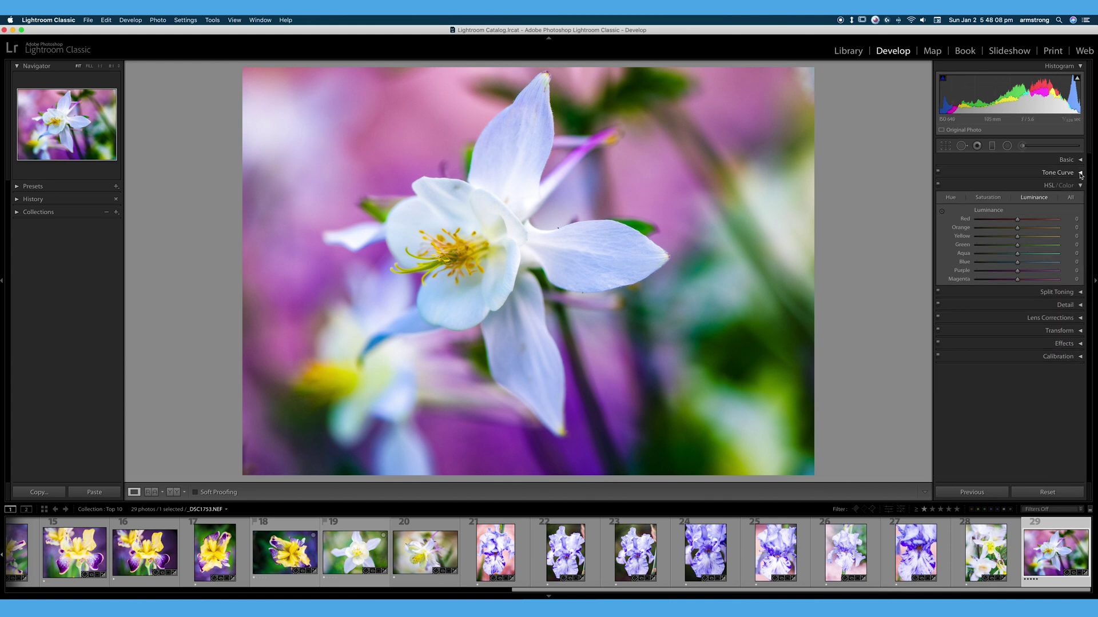
left_click(1080, 173)
left_click(1079, 173)
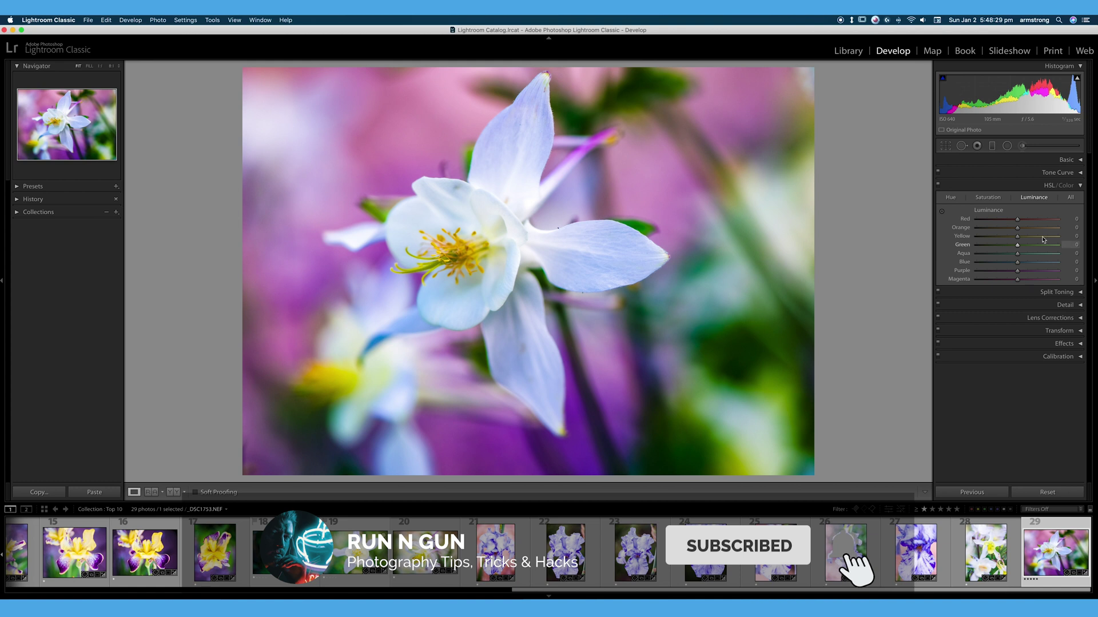
Shift the hue of the background greens with the targeted adjustment tool, setting Yellow to -26 and Green to +31
left_click(951, 197)
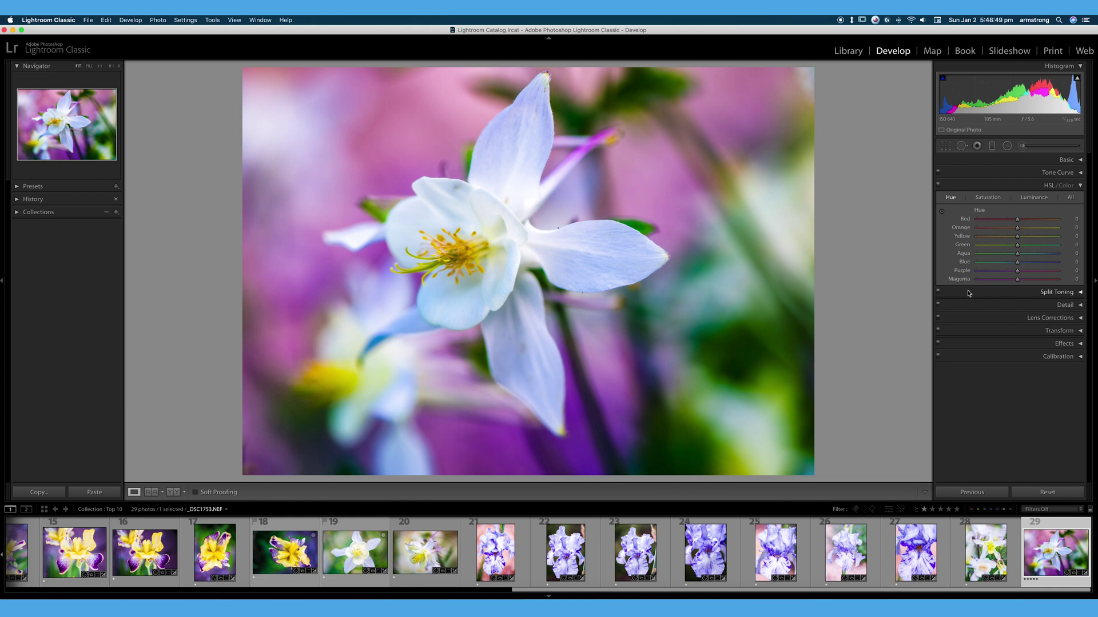
left_click(942, 213)
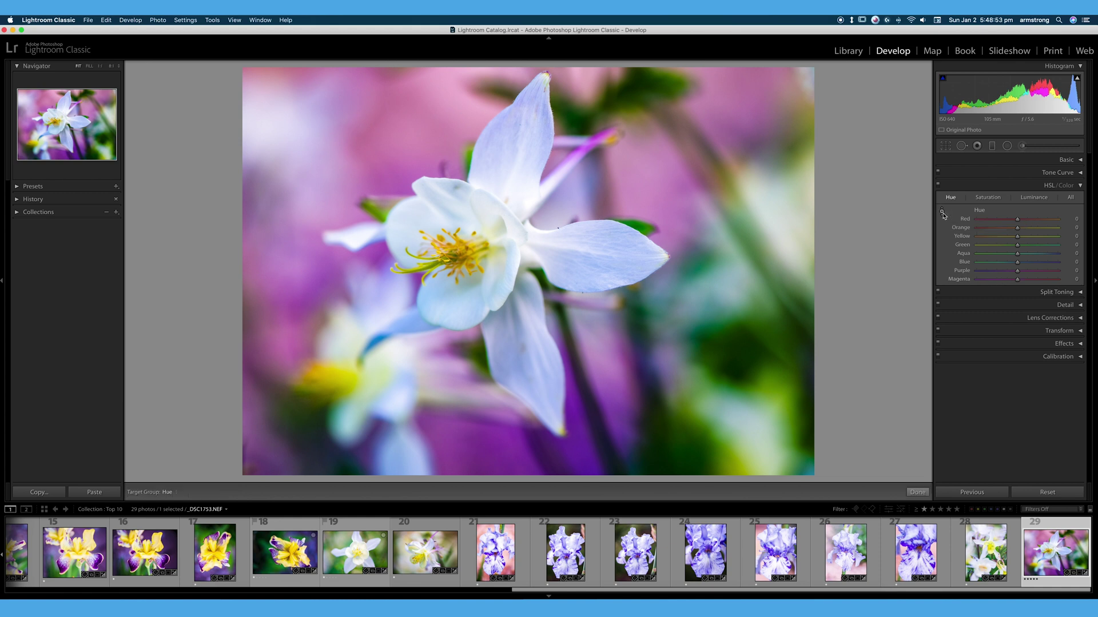
left_click_drag(675, 192, 676, 220)
double_click(960, 280)
mouse_move(459, 243)
left_mouse_down()
mouse_move(459, 203)
mouse_move(459, 264)
left_mouse_up()
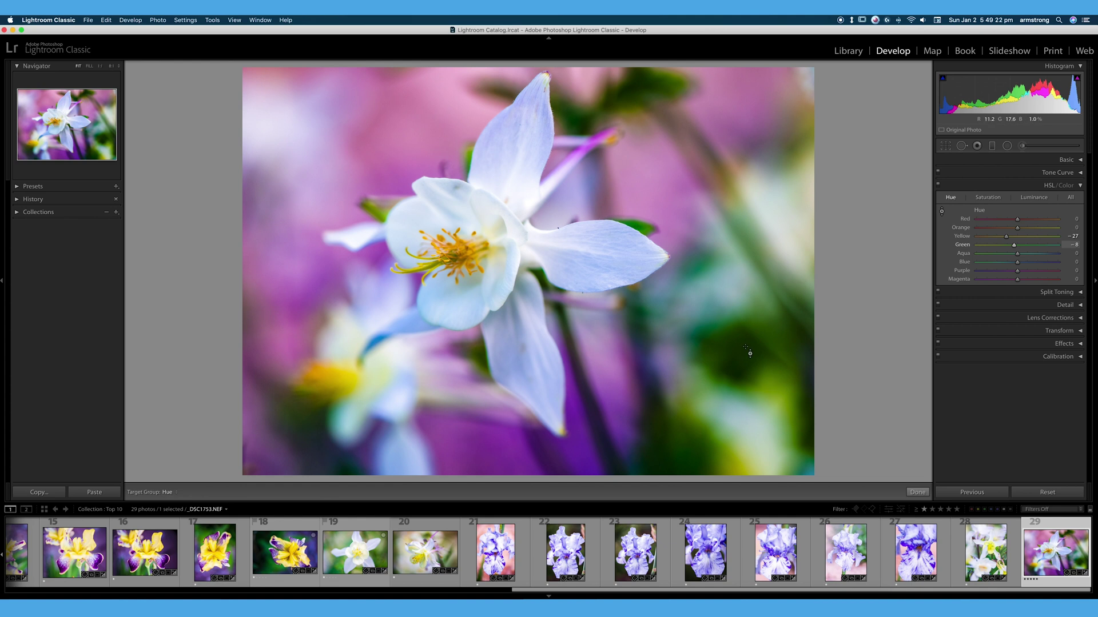
left_click_drag(759, 341, 901, 514)
left_click_drag(759, 362, 759, 315)
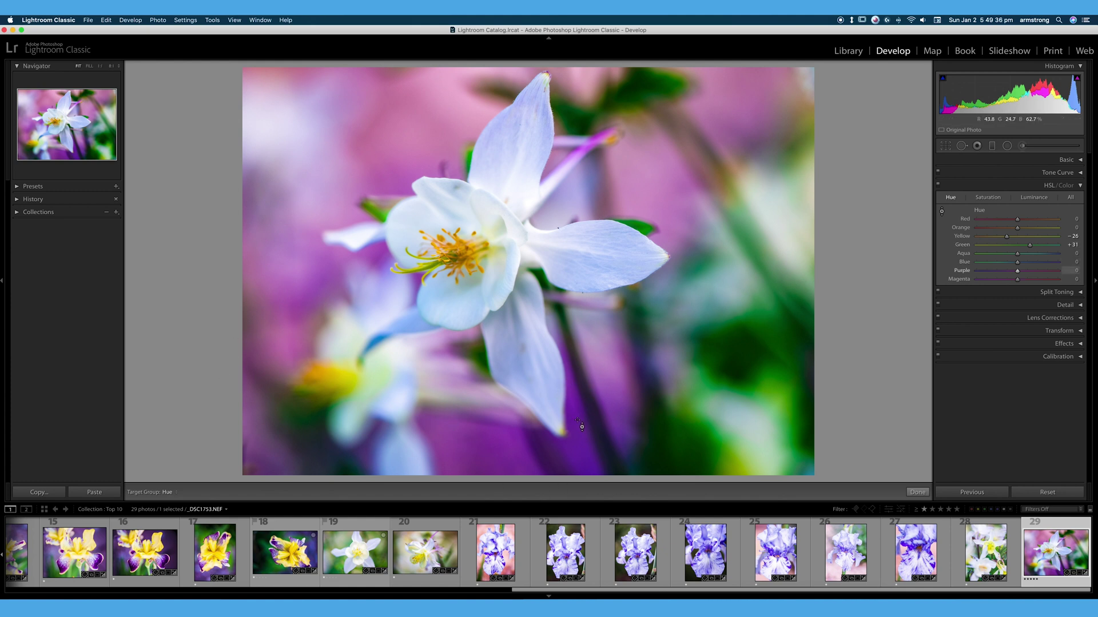
Shift the hue of the purple background with the targeted adjustment tool, setting Blue to -17 and Purple to +28
left_click_drag(503, 435, 503, 421)
left_click_drag(664, 169, 663, 160)
left_click_drag(504, 412, 507, 474)
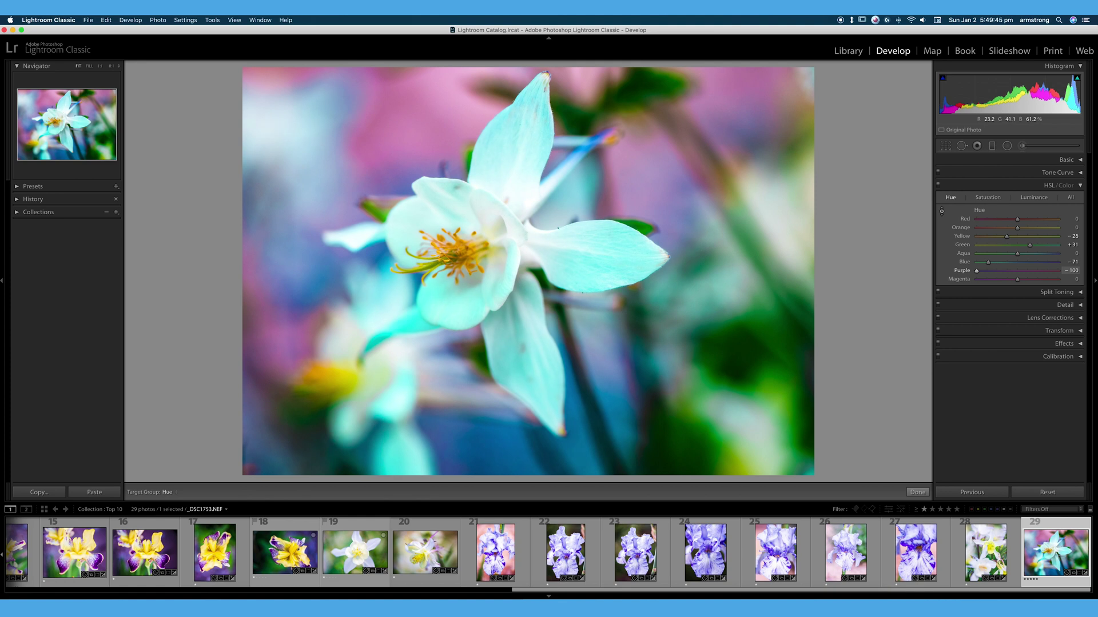
left_click_drag(663, 429, 663, 264)
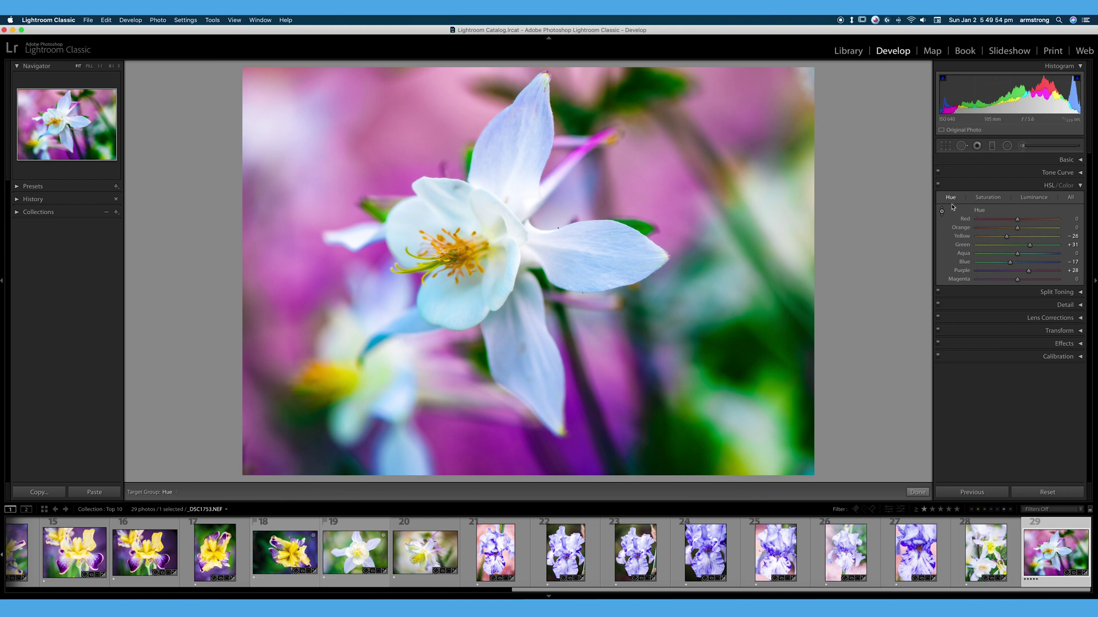
Compare the photo with and without the HSL adjustments and bring up the Saturation adjustments
left_click(938, 185)
left_click(938, 185)
left_click(942, 211)
left_click(1081, 161)
left_click(1056, 160)
left_click(995, 200)
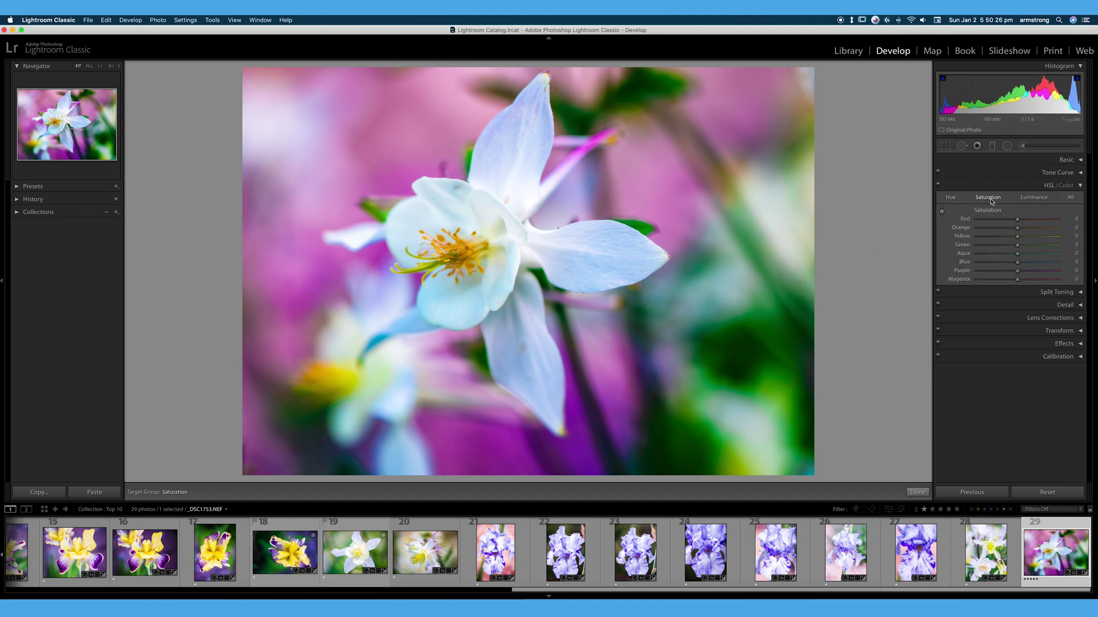
Try desaturating the background greens with targeted adjustment, taking Green saturation to -96 and Yellow to -27
left_click(941, 211)
key("Down")
key("Down")
key("Down")
key("Down")
key("Down")
key("Down")
key("Down")
key("Down")
key("Down")
key("Down")
key("Down")
key("Down")
key("Down")
key("Down")
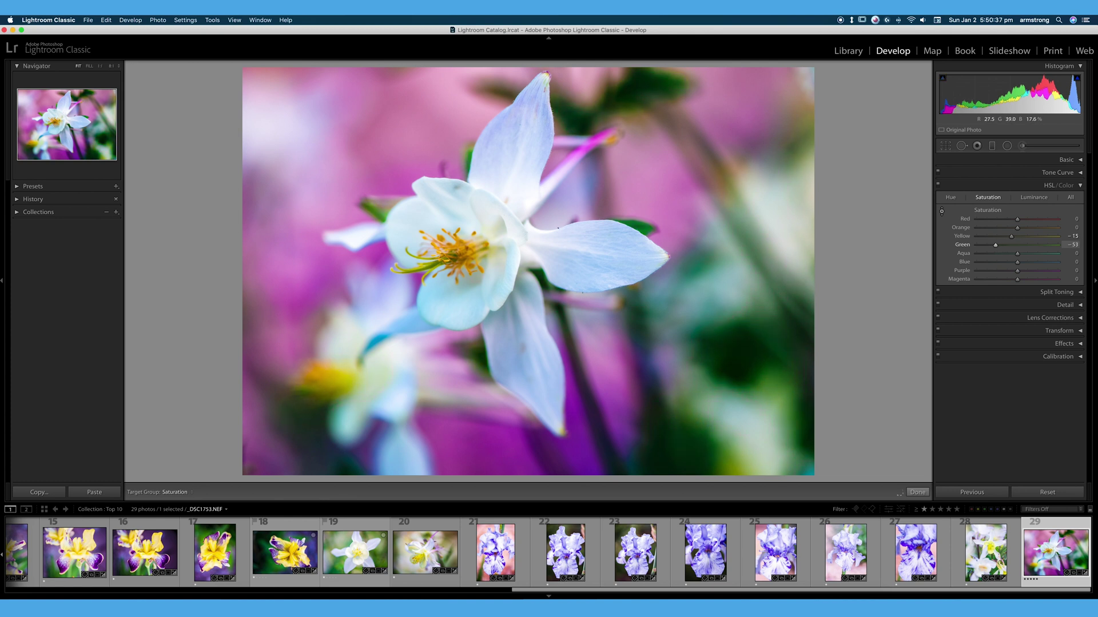
key("Down")
key("Down")
key("Down")
key("Down")
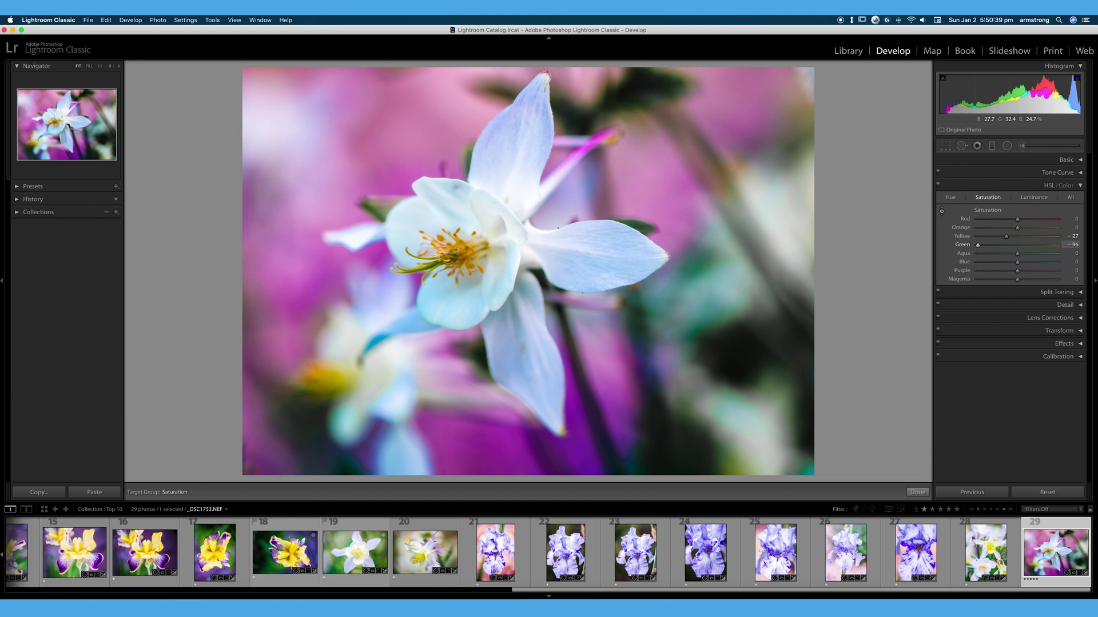
Try boosting the background greens instead, taking Green saturation to +96 and Yellow to +38
key("Up")
key("Up")
key("Up")
key("Up")
key("Up")
key("Up")
key("Up")
key("Up")
key("Up")
key("Up")
key("Up")
key("Up")
key("Up")
key("Up")
key("Up")
key("Up")
key("Up")
key("Up")
key("Up")
key("Up")
key("Up")
key("Up")
key("Up")
key("Up")
key("Up")
key("Up")
key("Up")
key("Up")
key("Up")
key("Up")
key("Up")
key("Up")
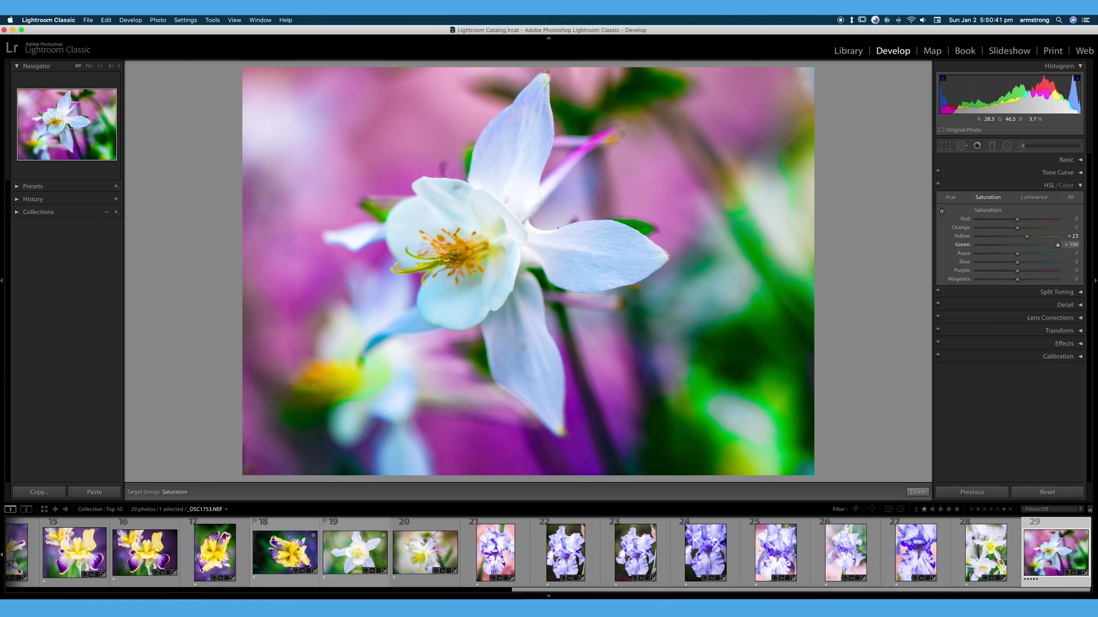
left_click_drag(766, 379, 767, 384)
Examine the oversaturated green area up close and lower Green saturation to -10
key("z")
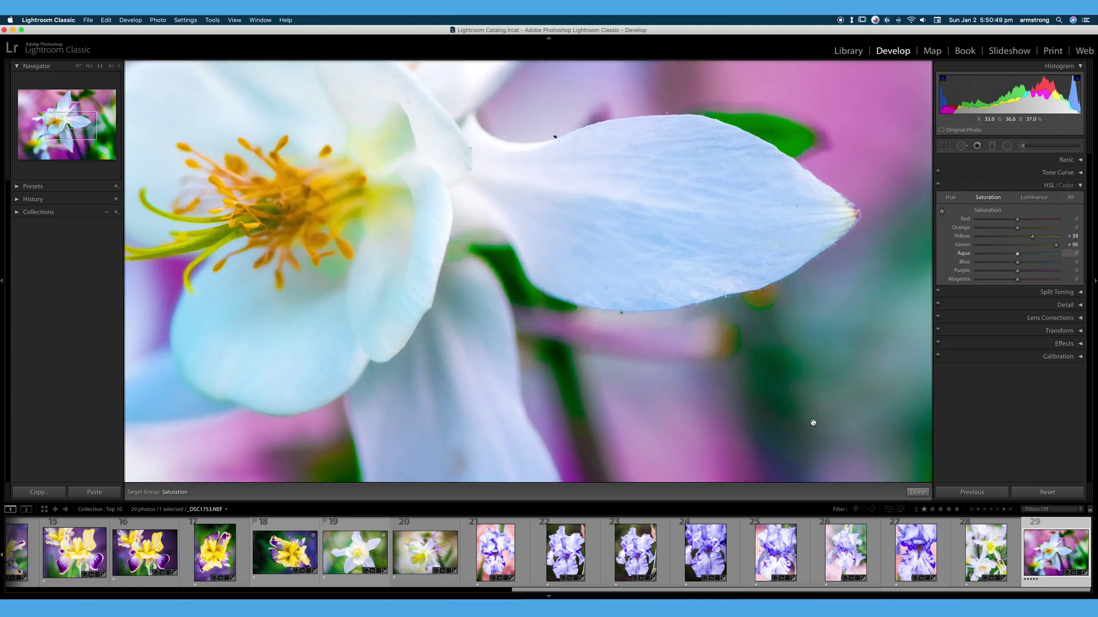
left_click_drag(814, 421, 557, 228)
left_click_drag(730, 426, 642, 332)
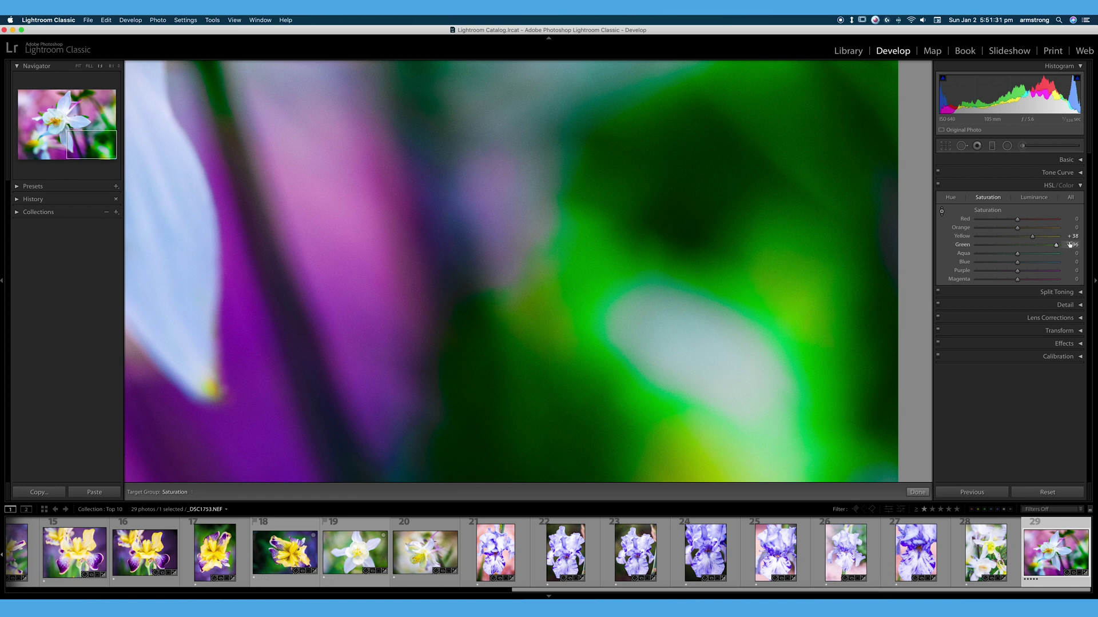
left_click_drag(610, 228, 610, 290)
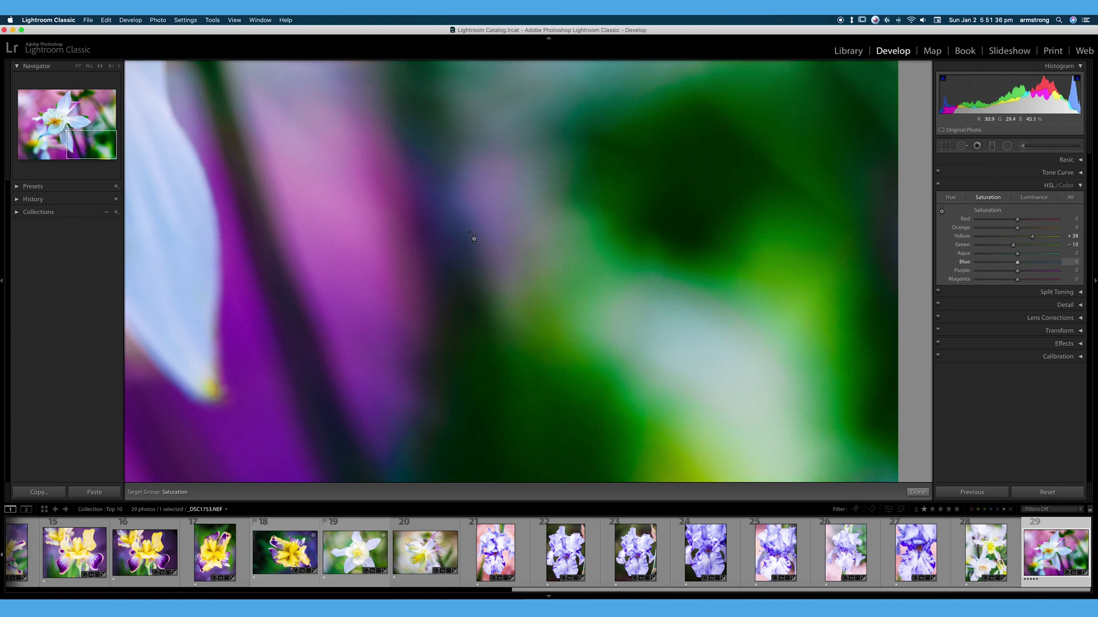
Try raising Blue saturation to +99 and Purple to +97, and undo the boost
left_click_drag(398, 326, 398, 85)
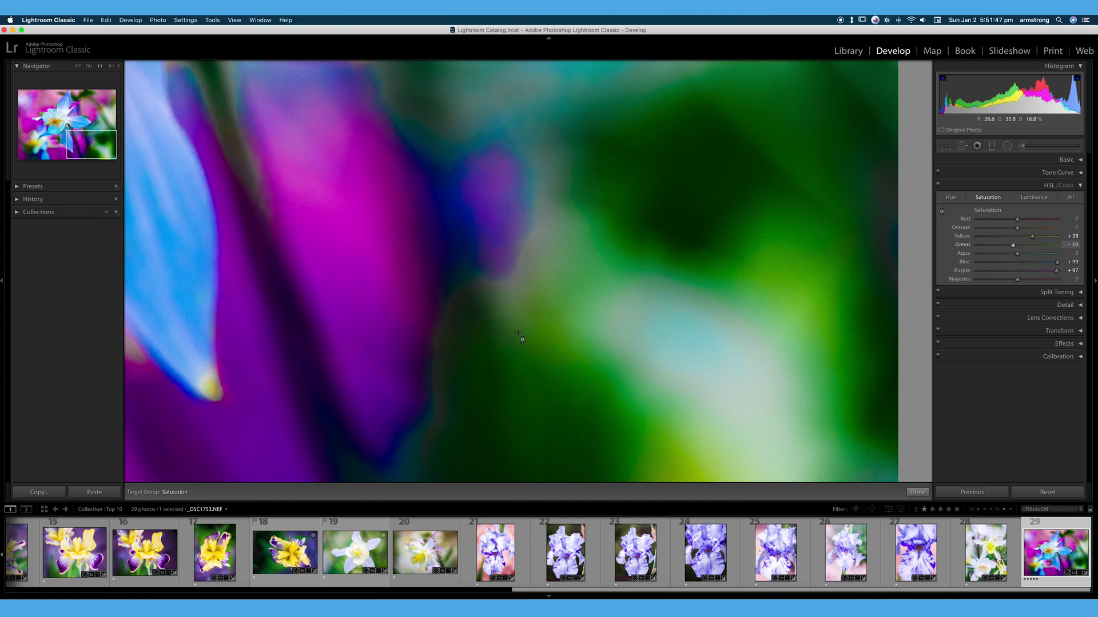
key("z")
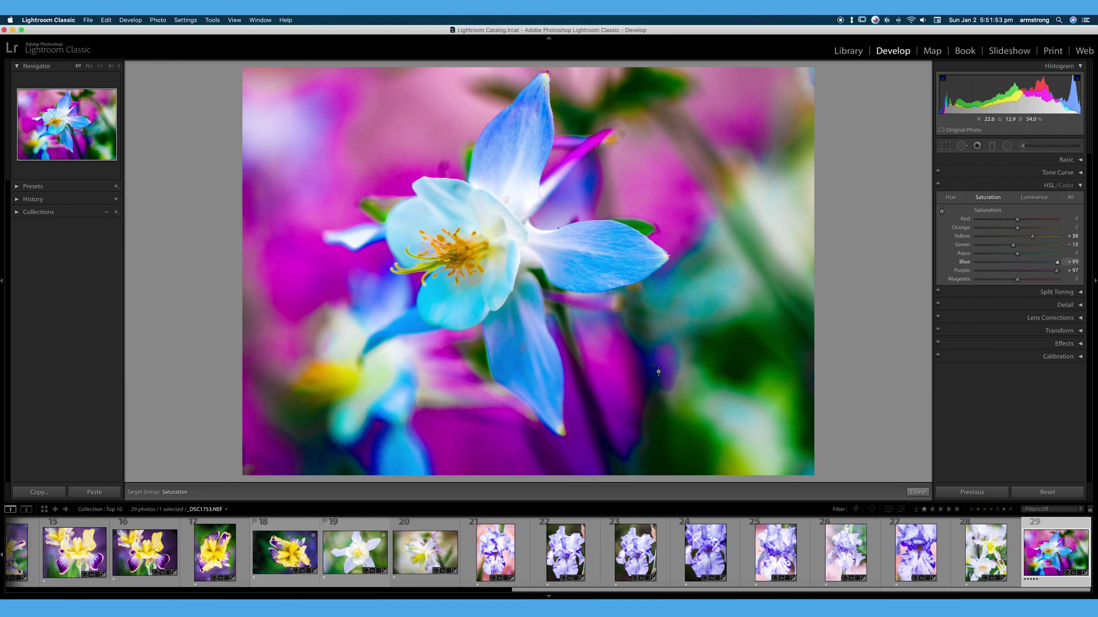
key("super+z")
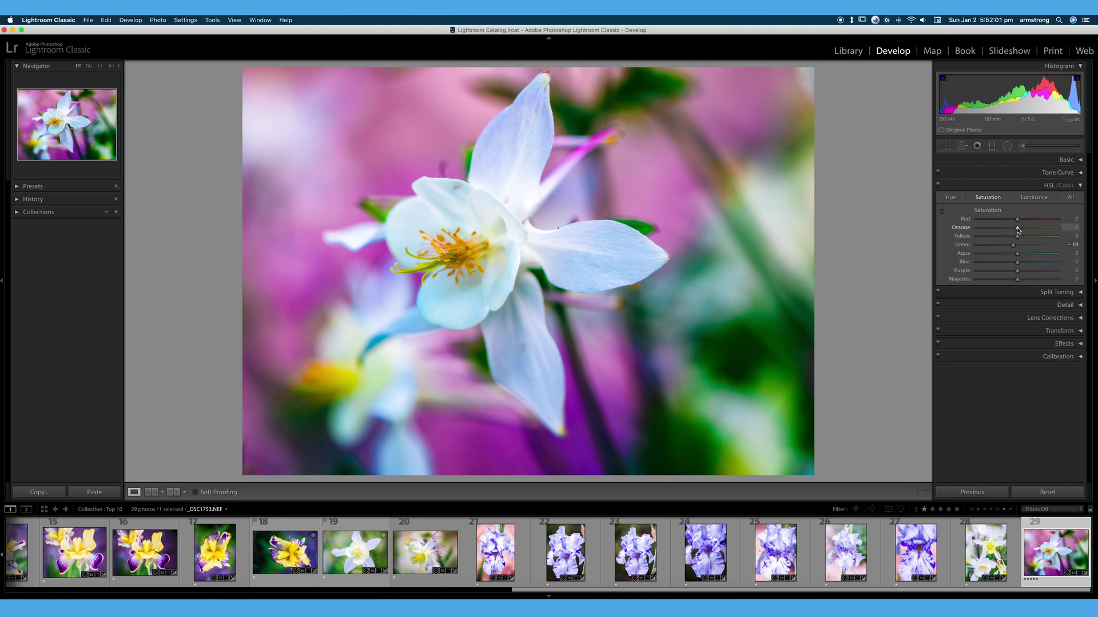
Try varied saturation values for the individual colours, such as Orange +34 and Aqua -66, and reset all saturation
left_click_drag(1017, 229, 1036, 245)
left_click_drag(1013, 245, 1032, 279)
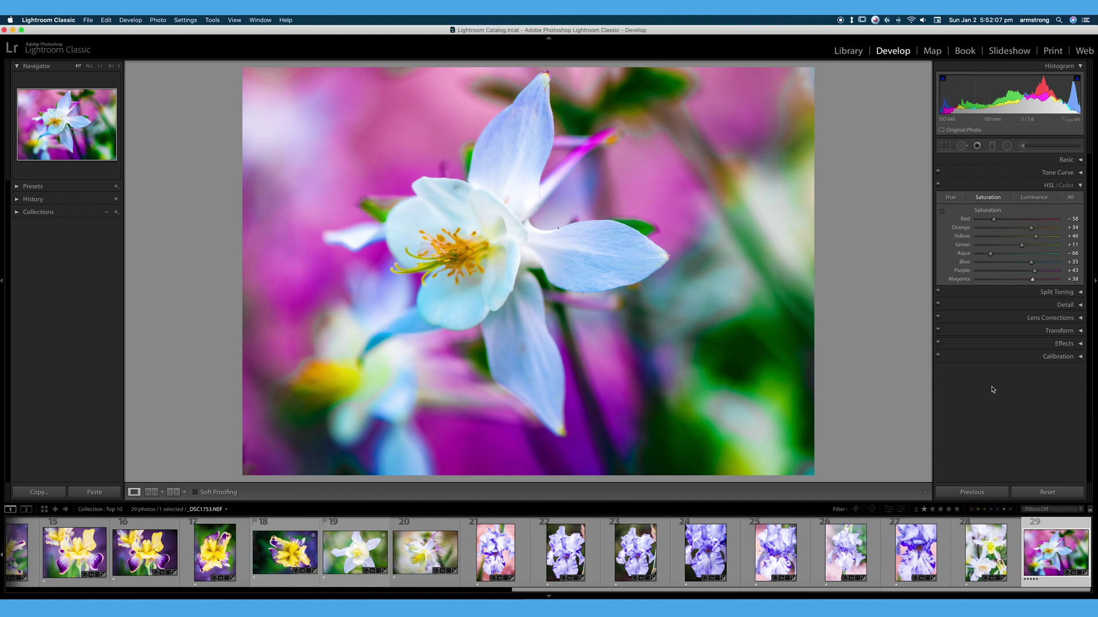
double_click(991, 213)
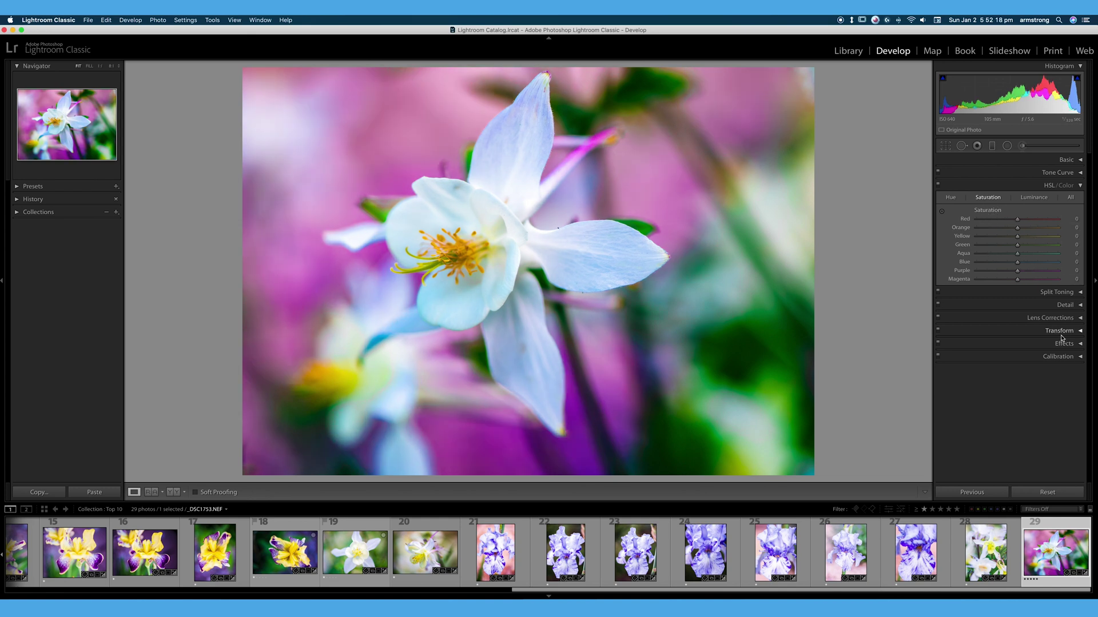
Use targeted saturation adjustments on the photo to set Yellow to -11, Green to -26, Blue to +41 and Purple to +18
left_click(941, 211)
left_click_drag(658, 393, 607, 392)
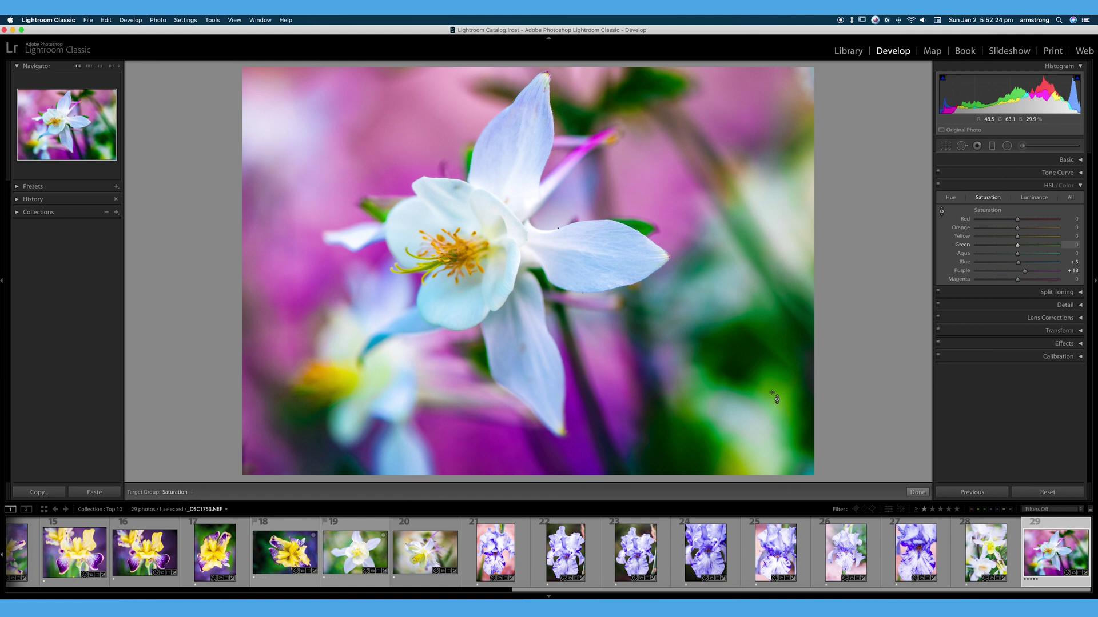
left_click_drag(769, 391, 772, 394)
left_click_drag(383, 345, 383, 314)
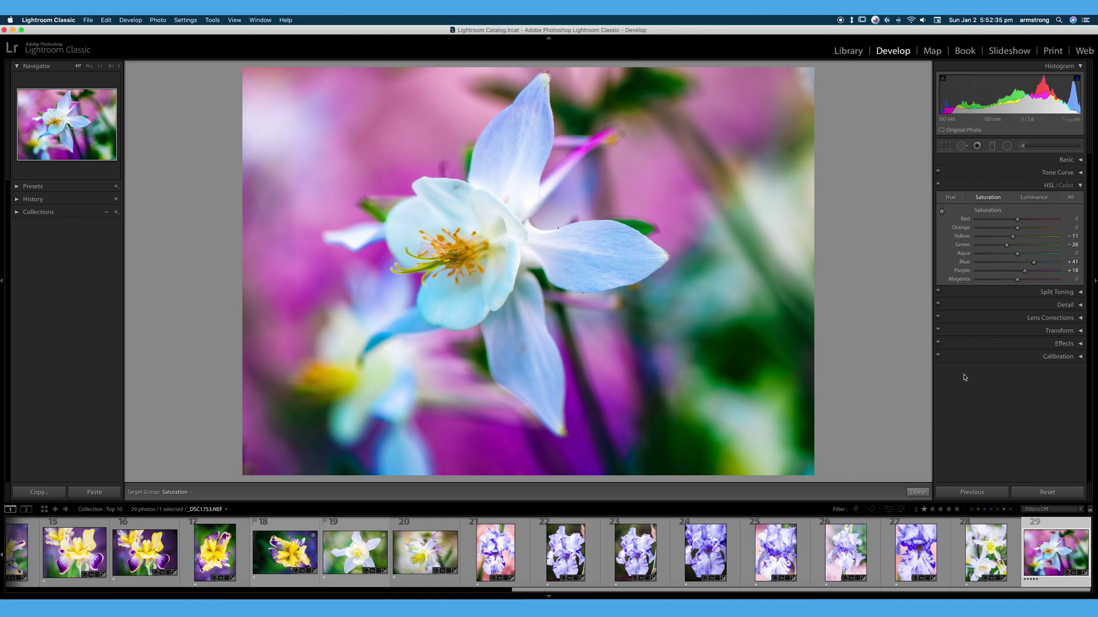
Compare the photo with and without the HSL adjustments and review the Hue and Saturation values
left_click(938, 186)
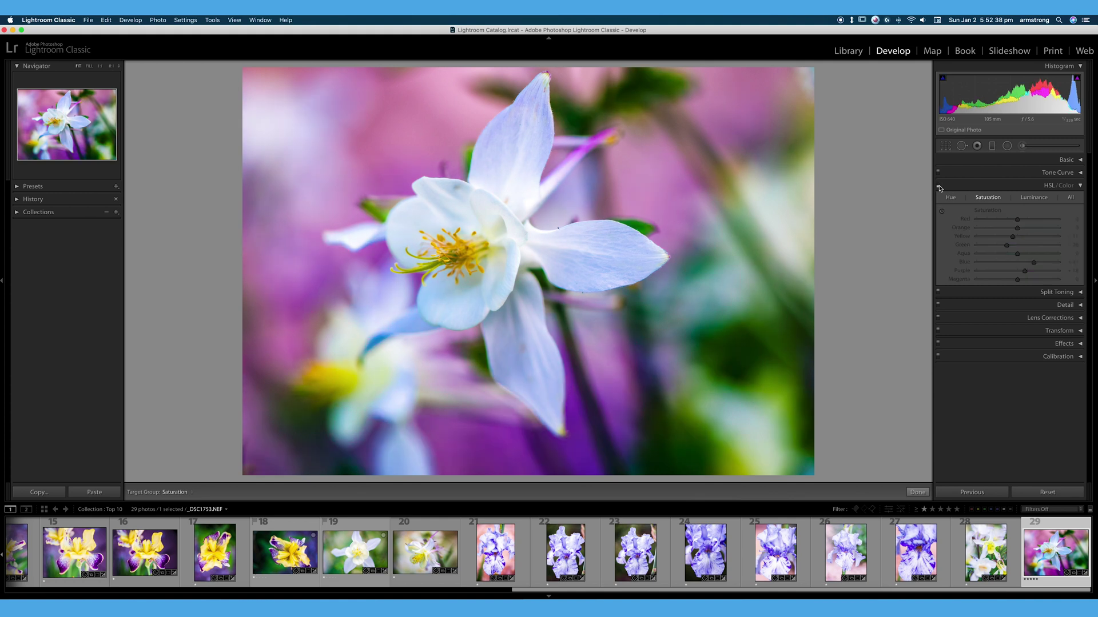
left_click(938, 187)
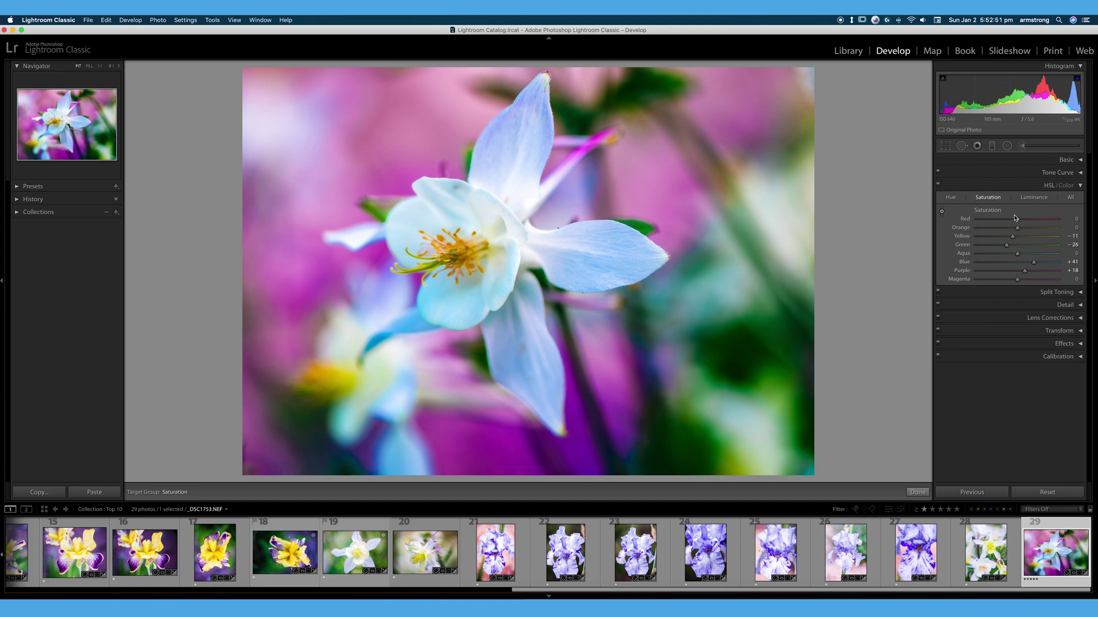
left_click(950, 197)
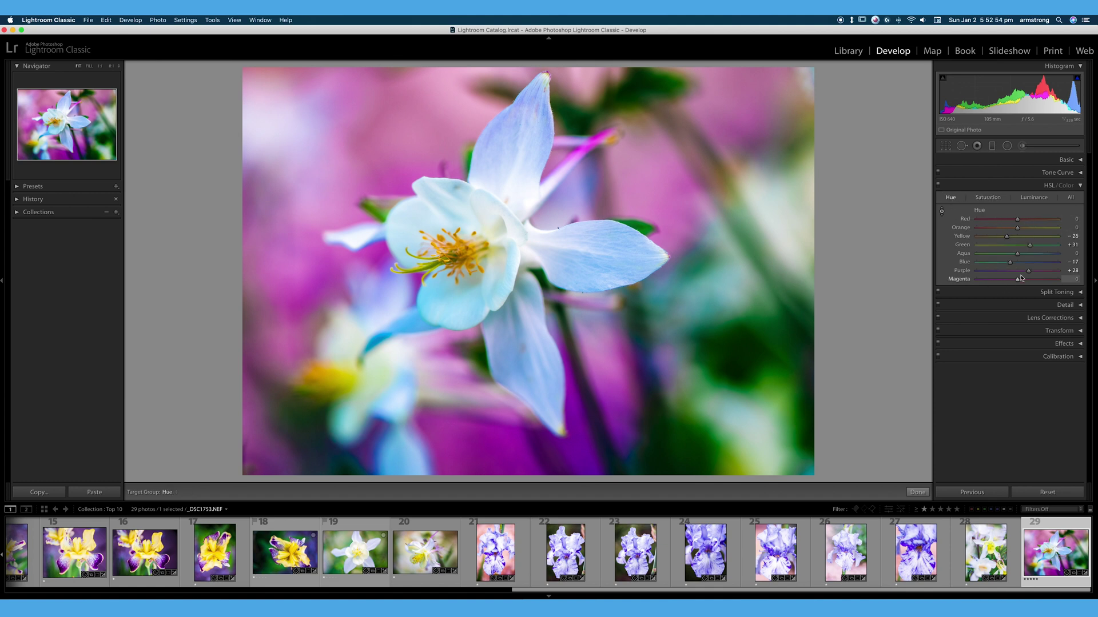
left_click(993, 200)
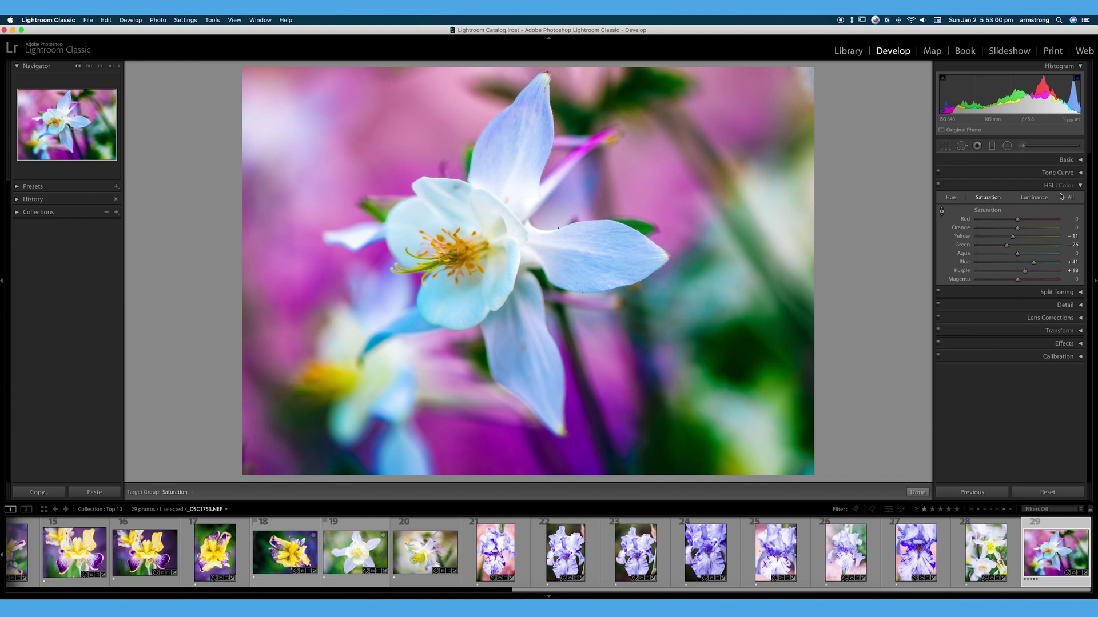
Adjust luminance in the pink and purple background with the targeted tool, setting Magenta to -20 and Purple to +12
left_click(1035, 197)
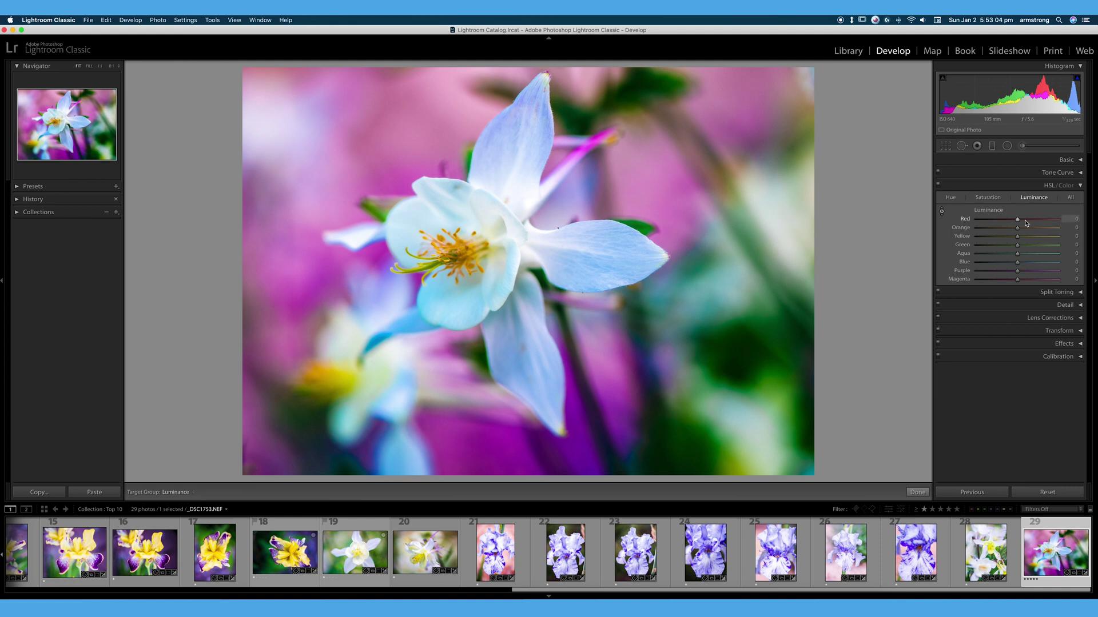
mouse_move(1020, 221)
left_mouse_down()
mouse_move(1042, 219)
mouse_move(1017, 227)
left_mouse_up()
double_click(965, 219)
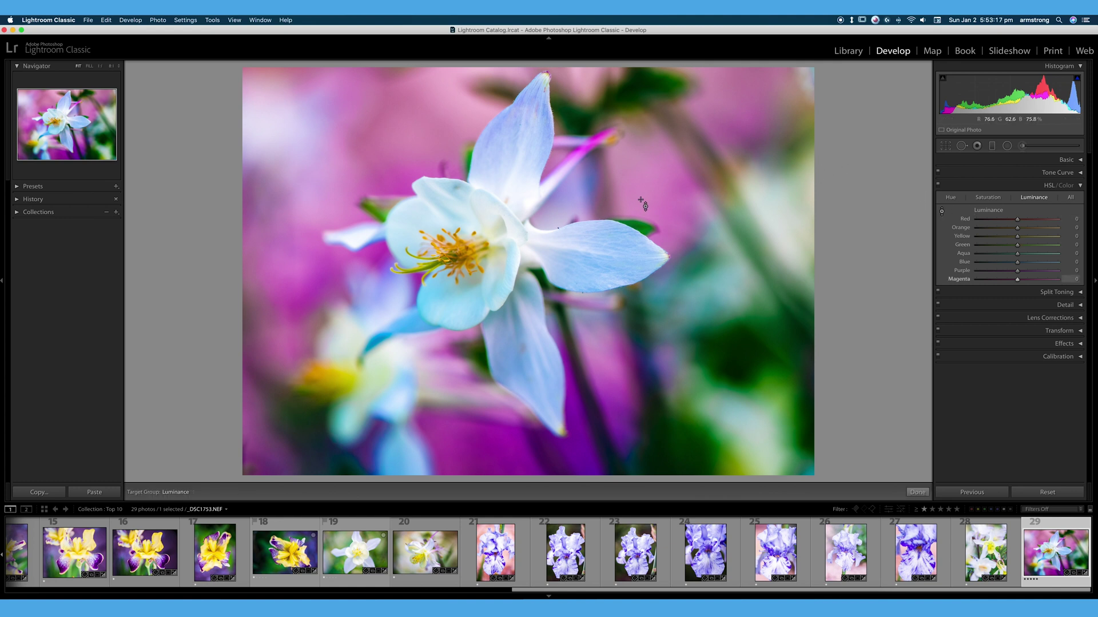
mouse_move(668, 201)
left_mouse_down()
mouse_move(668, 163)
mouse_move(668, 242)
mouse_move(668, 211)
left_mouse_up()
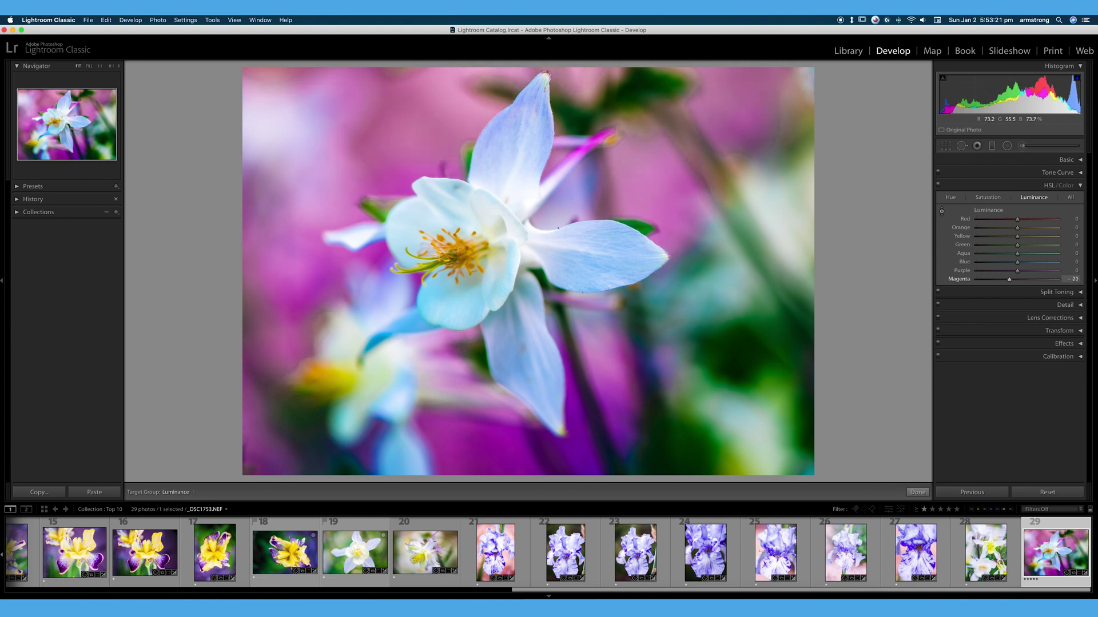
mouse_move(503, 435)
left_mouse_down()
mouse_move(503, 425)
mouse_move(503, 435)
left_mouse_up()
left_click_drag(320, 173, 320, 164)
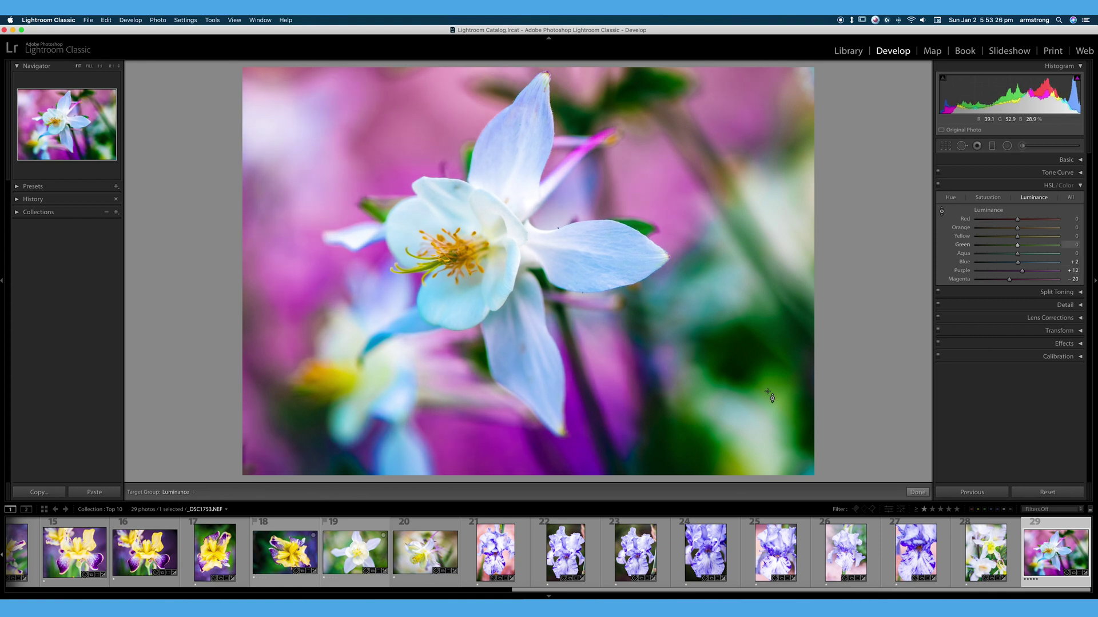
Adjust luminance of the greens and blue petals with the targeted tool, setting Green to +16, Yellow to +1 and Blue to -12
left_click_drag(762, 379, 762, 367)
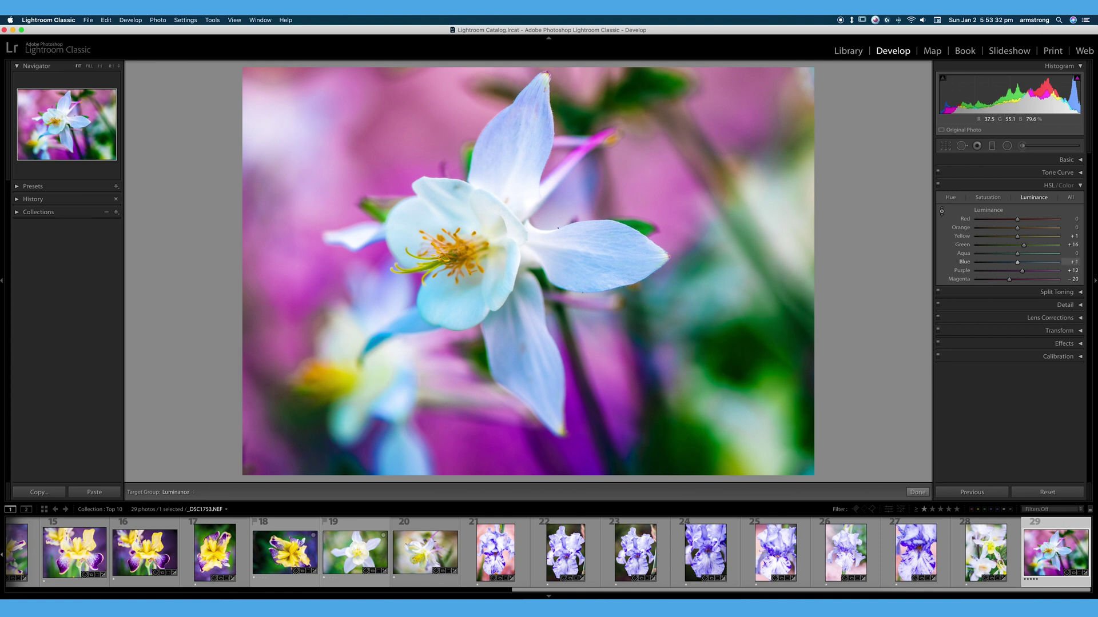
left_click_drag(382, 344, 382, 353)
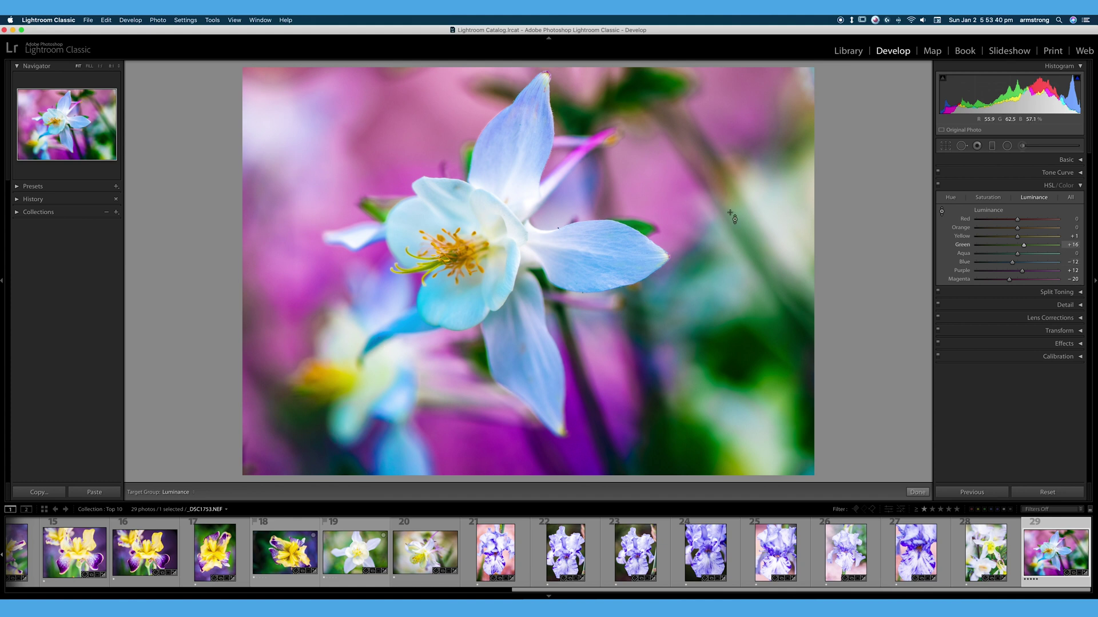
left_click_drag(670, 221, 671, 154)
key("super+z")
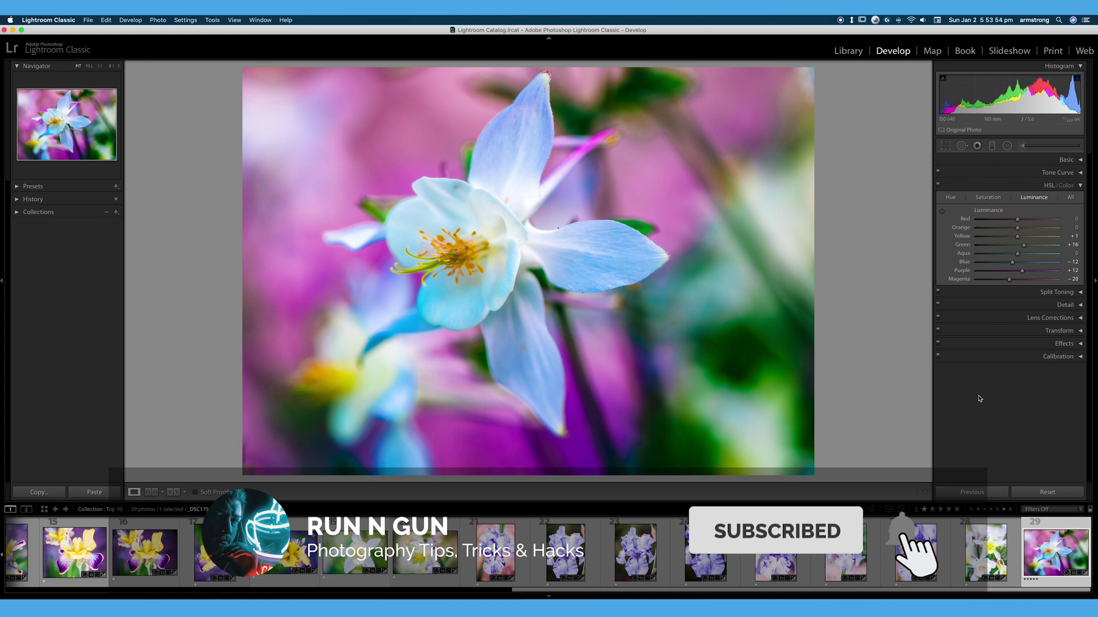
Compare the photo with and without the HSL adjustments, and review the individual colours from yellow to magenta in the Color view
left_click(939, 186)
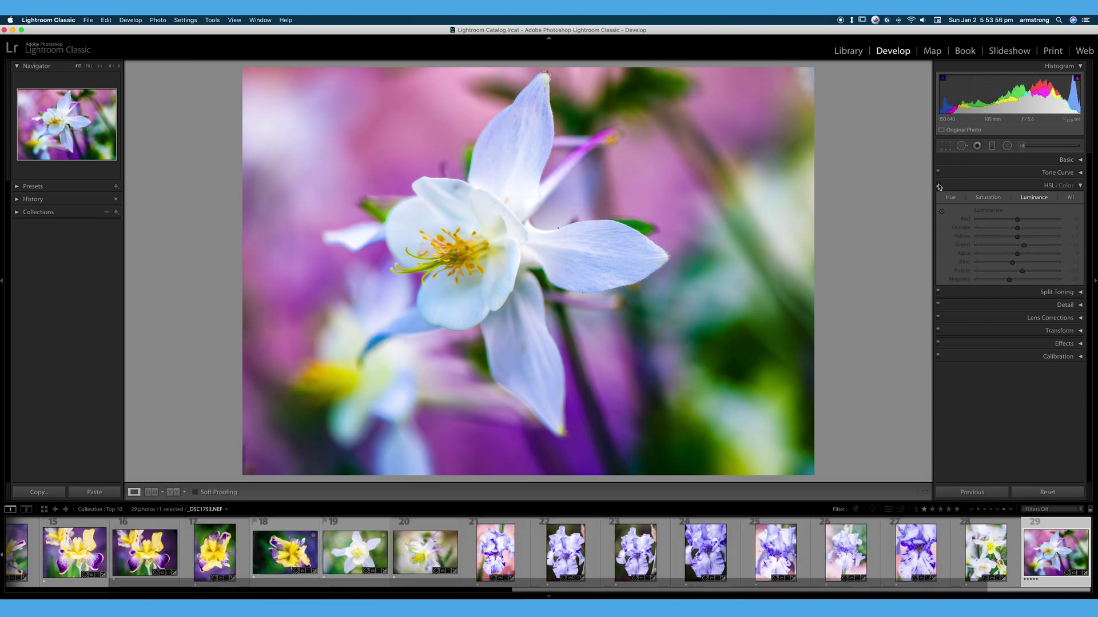
left_click(938, 186)
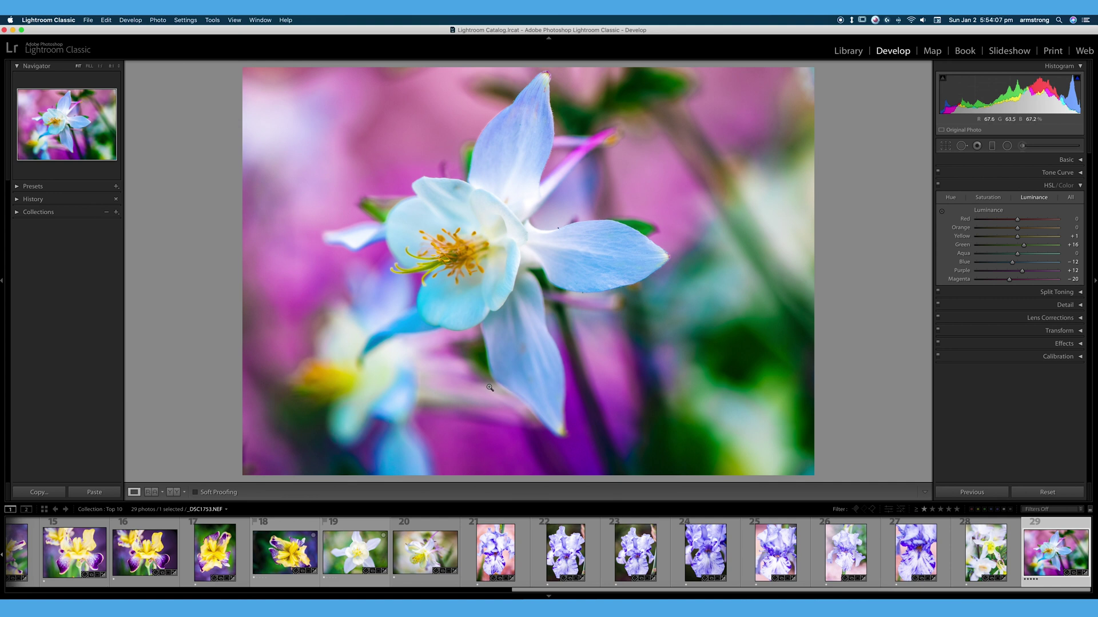
left_click(1066, 186)
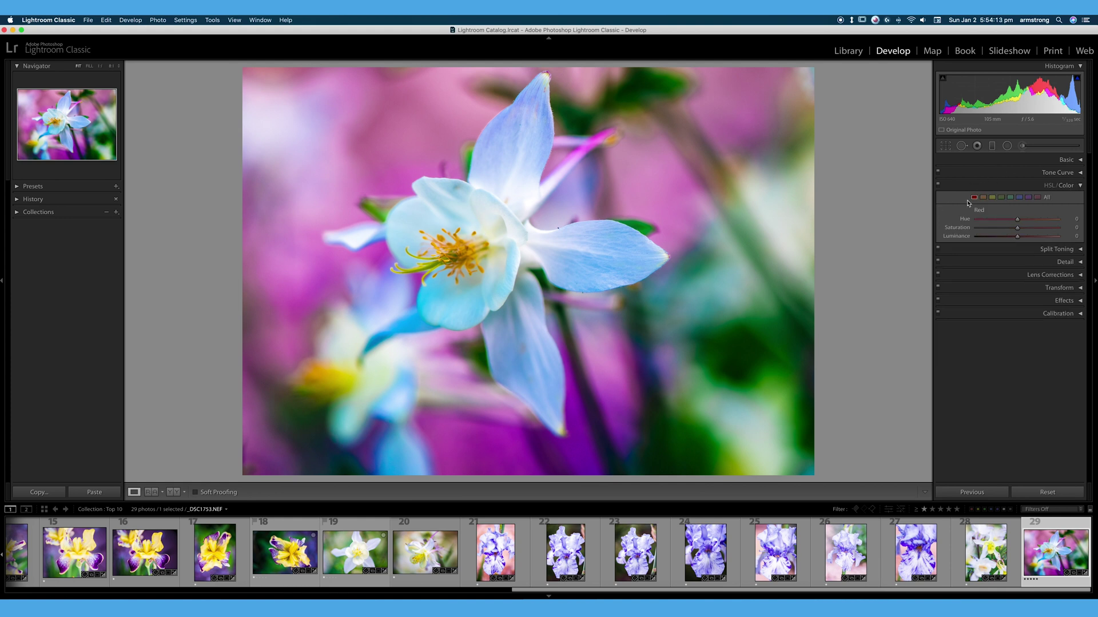
left_click(993, 197)
left_click(1001, 198)
left_click(1010, 197)
left_click(1020, 198)
left_click(1028, 198)
left_click(1037, 198)
Convert the photo to the Black & White treatment and compare it with the colour version
left_click(1080, 161)
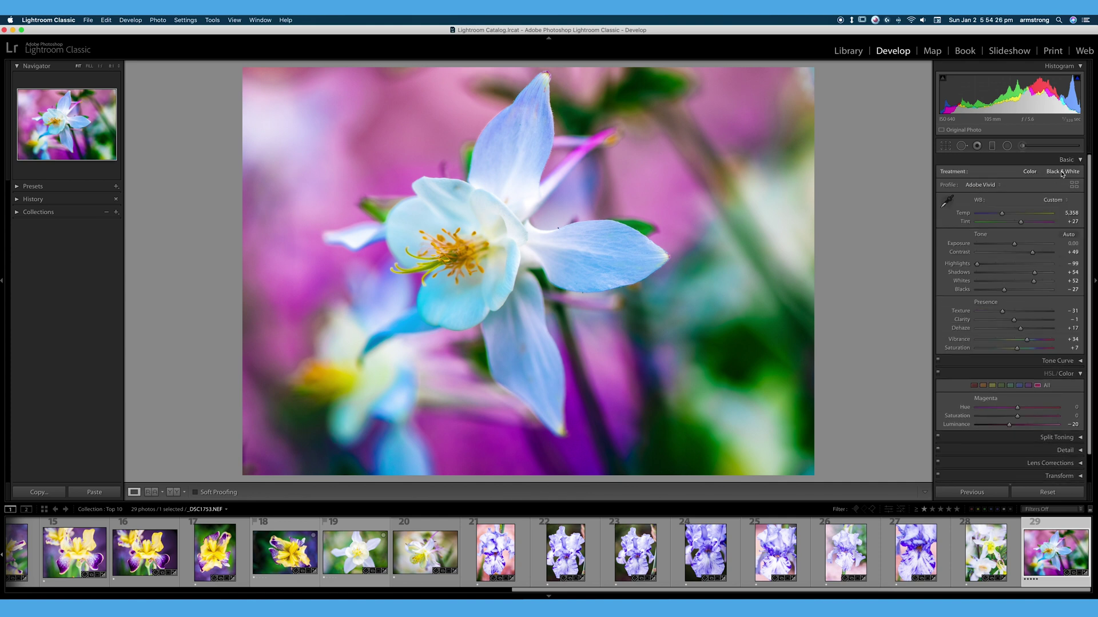
left_click(1062, 172)
left_click_drag(1089, 292, 1086, 185)
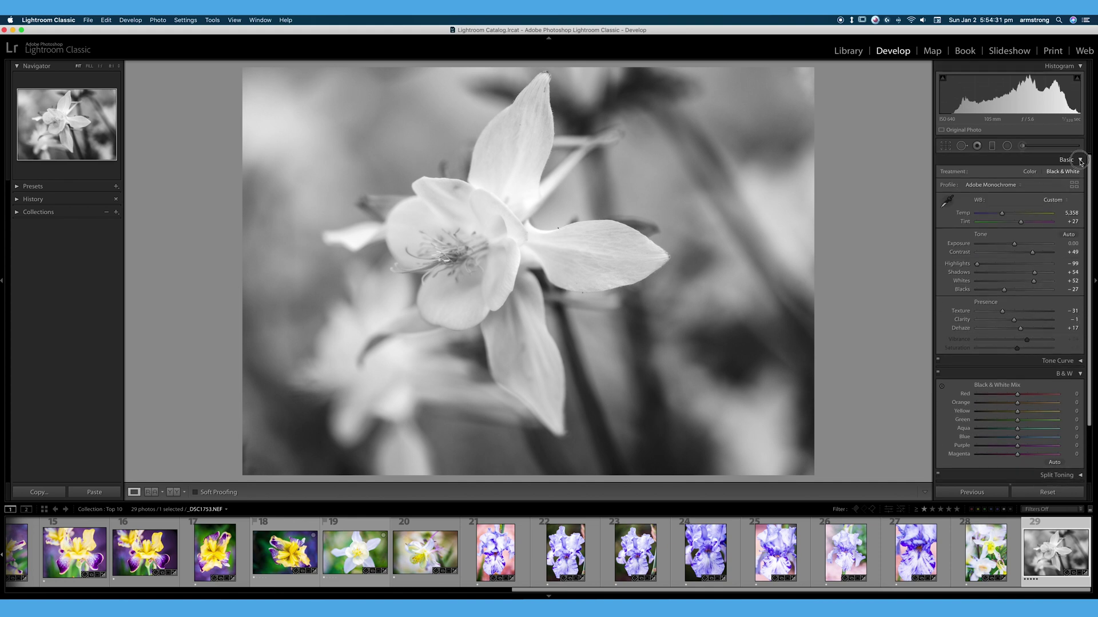
left_click(1080, 160)
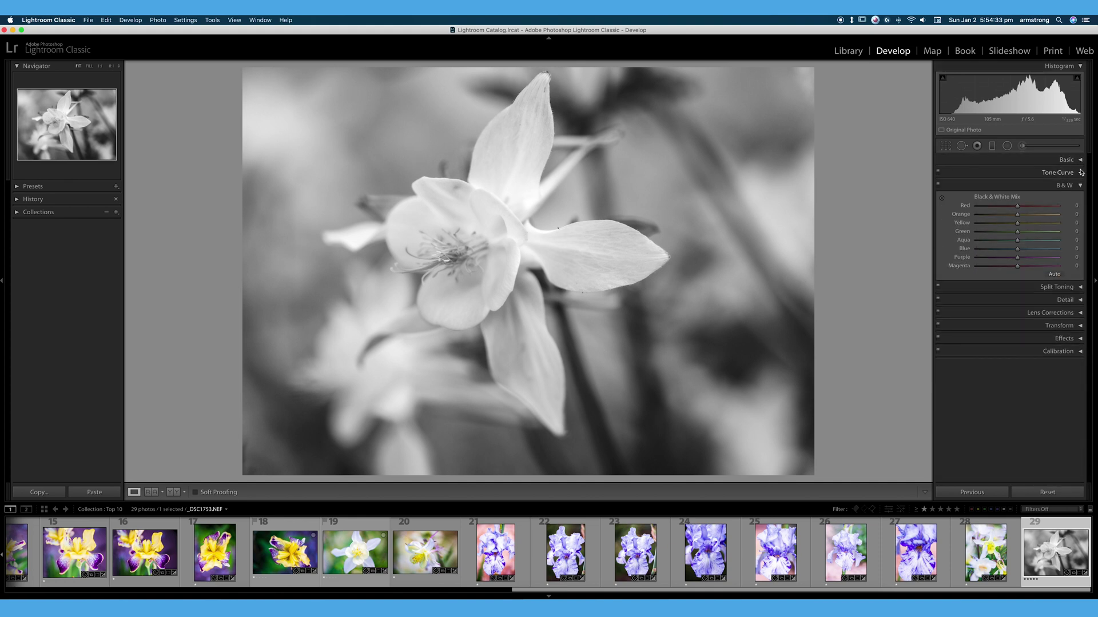
key("v")
key("v")
Set the Black & White Mix to Red +4, Orange -9, Yellow +3, Aqua +38, Blue -28 and Purple +46, and apply the automatic mix
left_click_drag(1017, 207, 1018, 232)
left_click_drag(1018, 242, 1015, 242)
left_click_drag(1044, 245, 1006, 250)
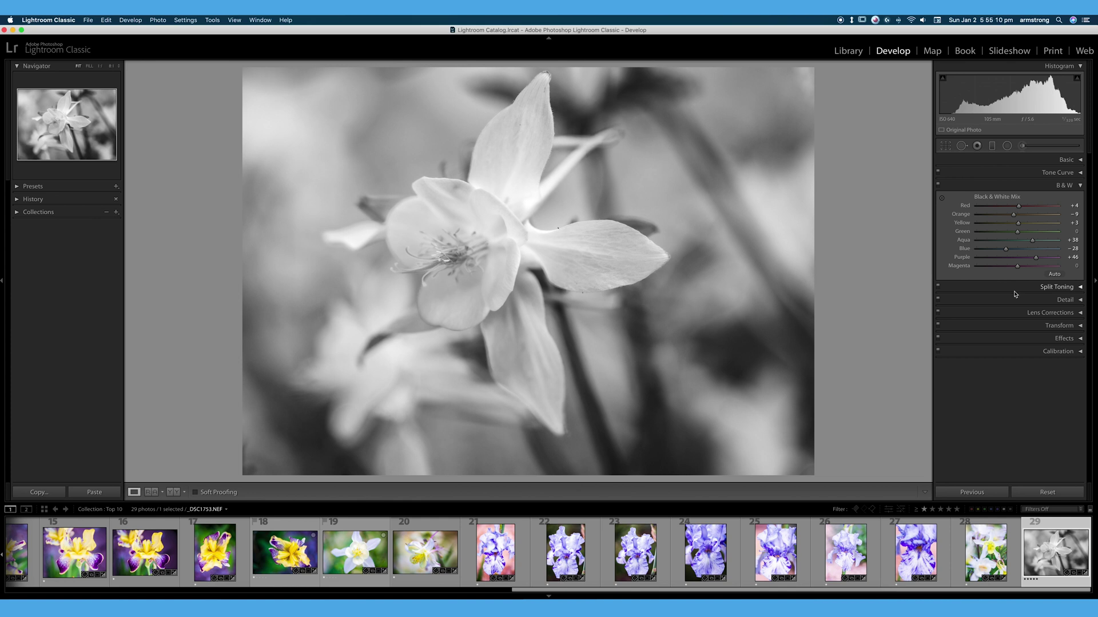
left_click(1054, 274)
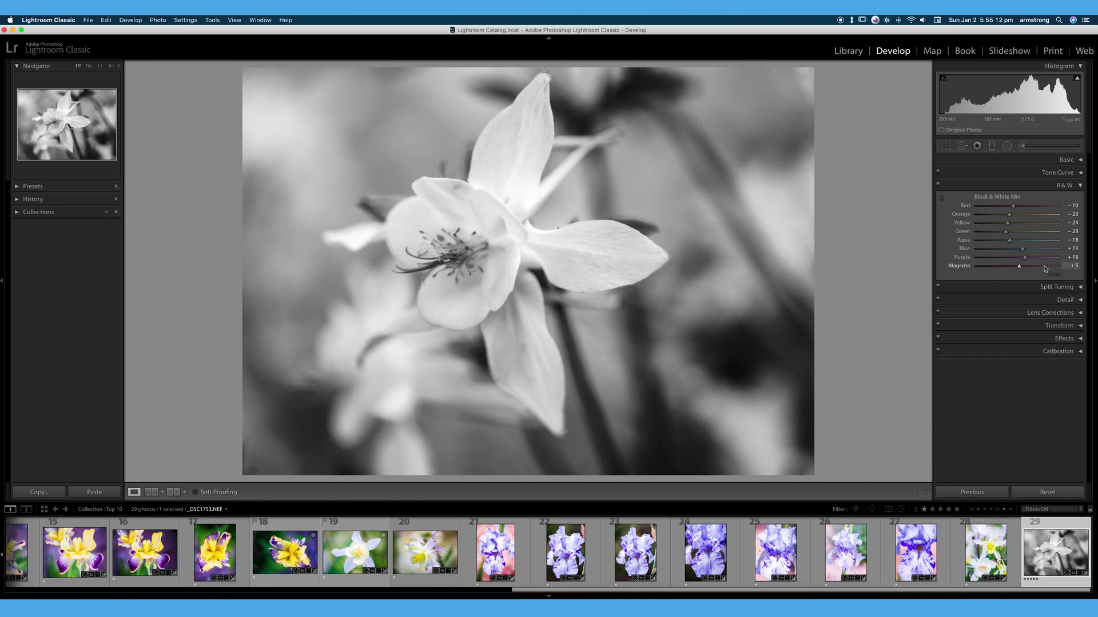
Adjust the Black & White Mix with the targeted tool on the background and dark foliage, setting Magenta to +20, Yellow to -16 and Green to +15
left_click(942, 198)
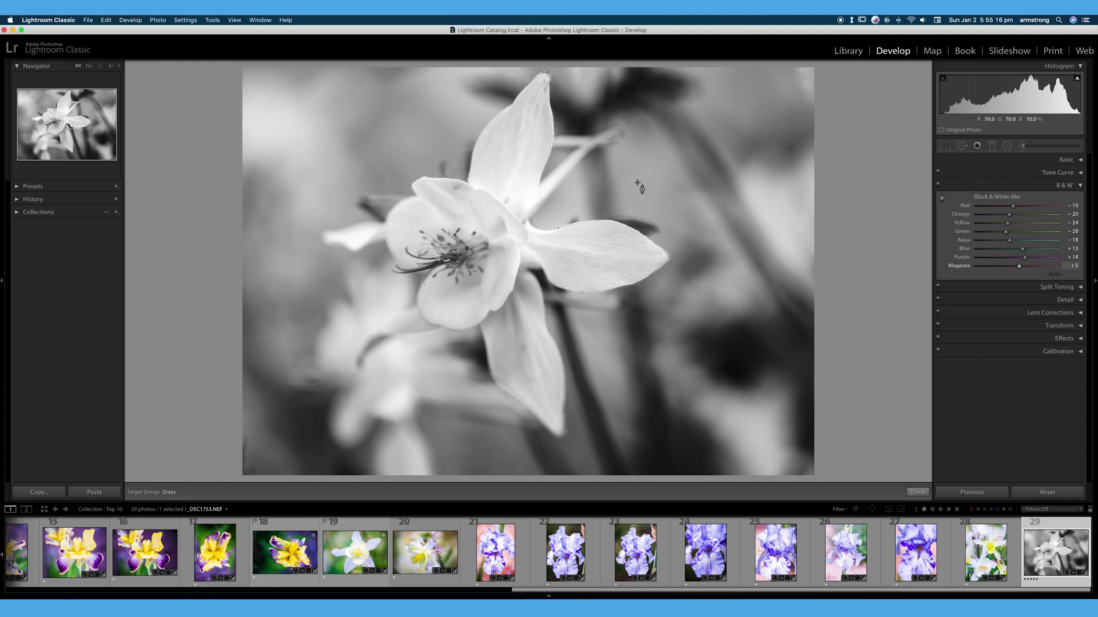
left_click_drag(639, 187, 639, 160)
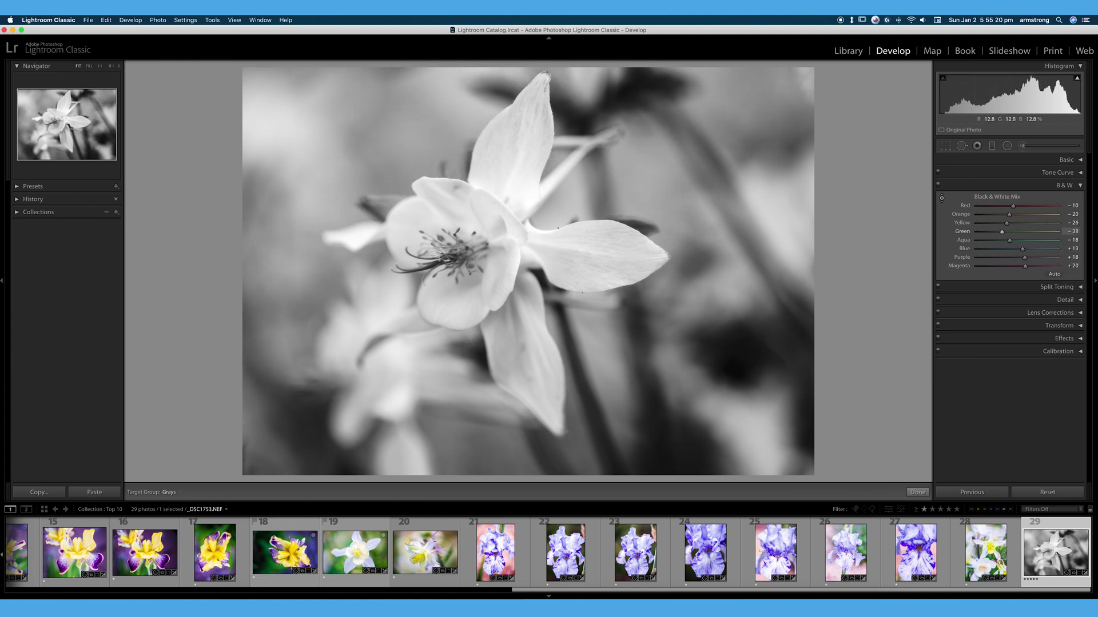
left_click_drag(735, 380, 734, 314)
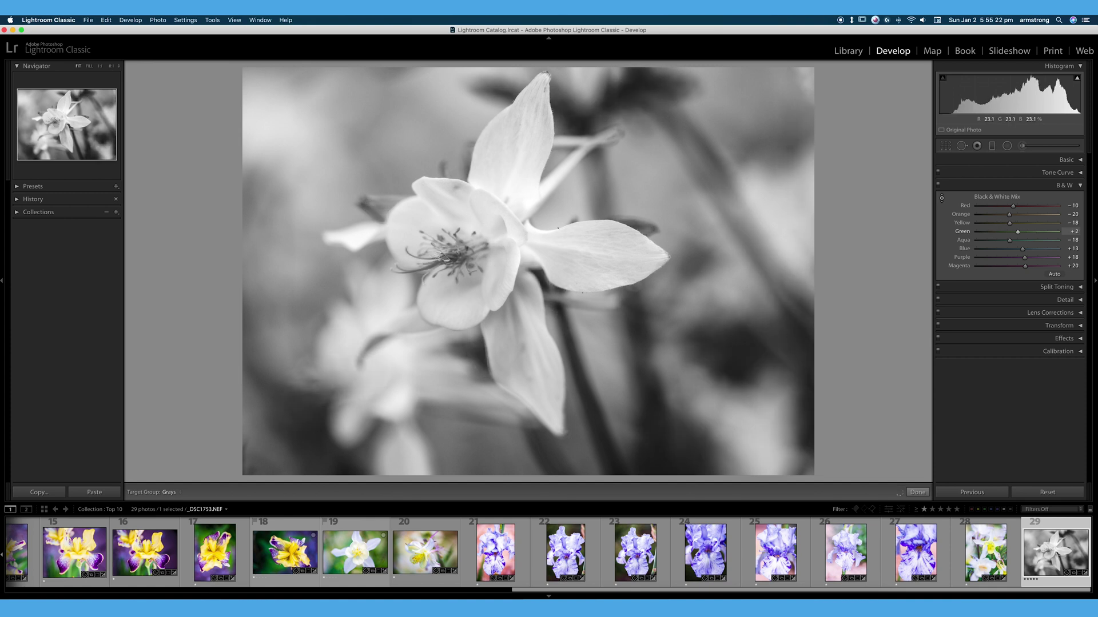
left_click_drag(686, 454, 686, 436)
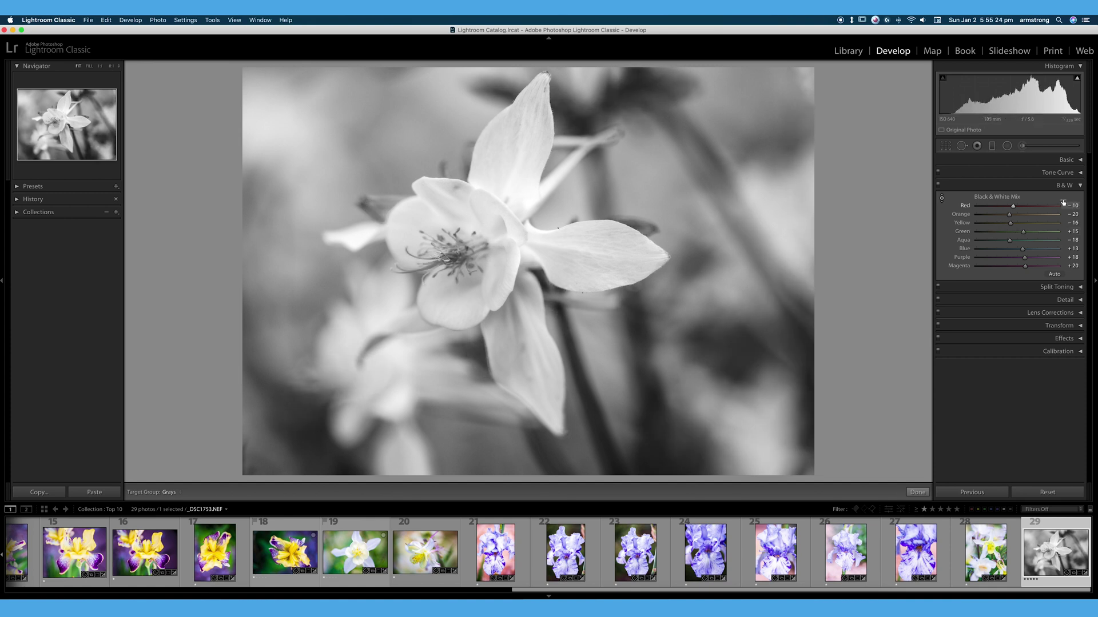
Undo the black-and-white mix changes and return the photo to its colour version
key("super+z")
key("super+z")
key("super+z")
key("super+z")
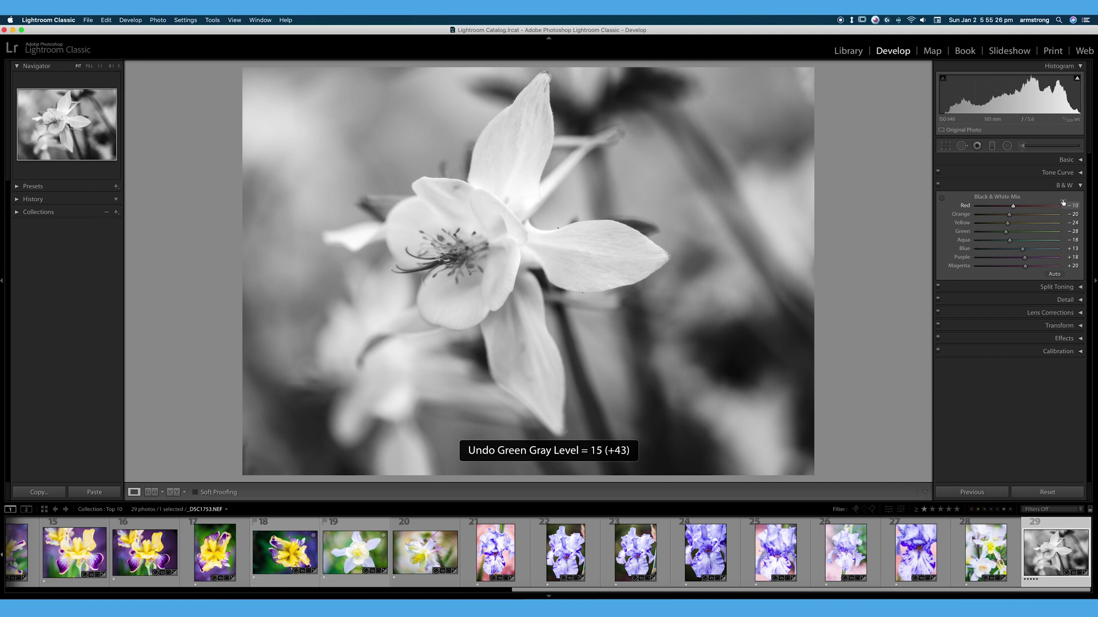
key("super+z")
key("super+z")
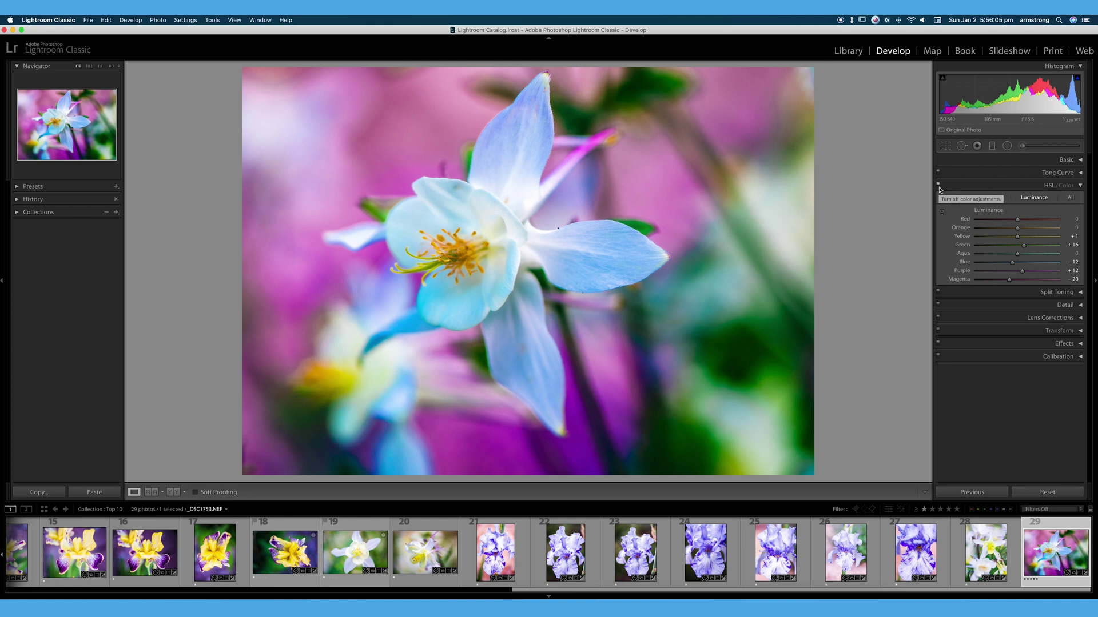
Compare the edited colour photo with its original unedited version
left_click_drag(680, 97, 669, 190)
left_click(658, 232)
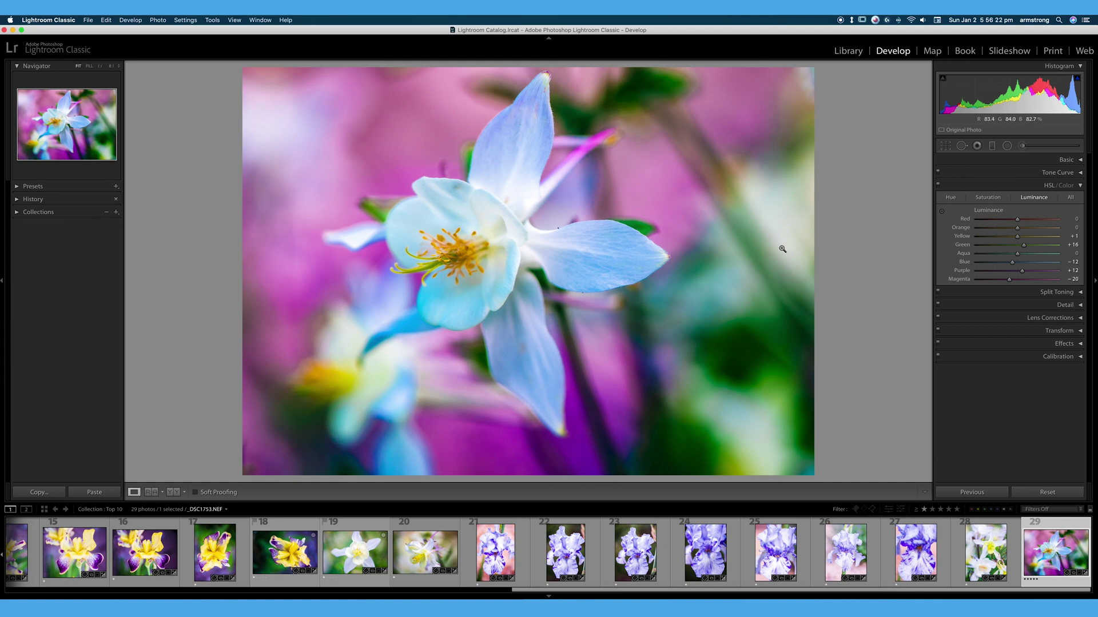
key("backslash")
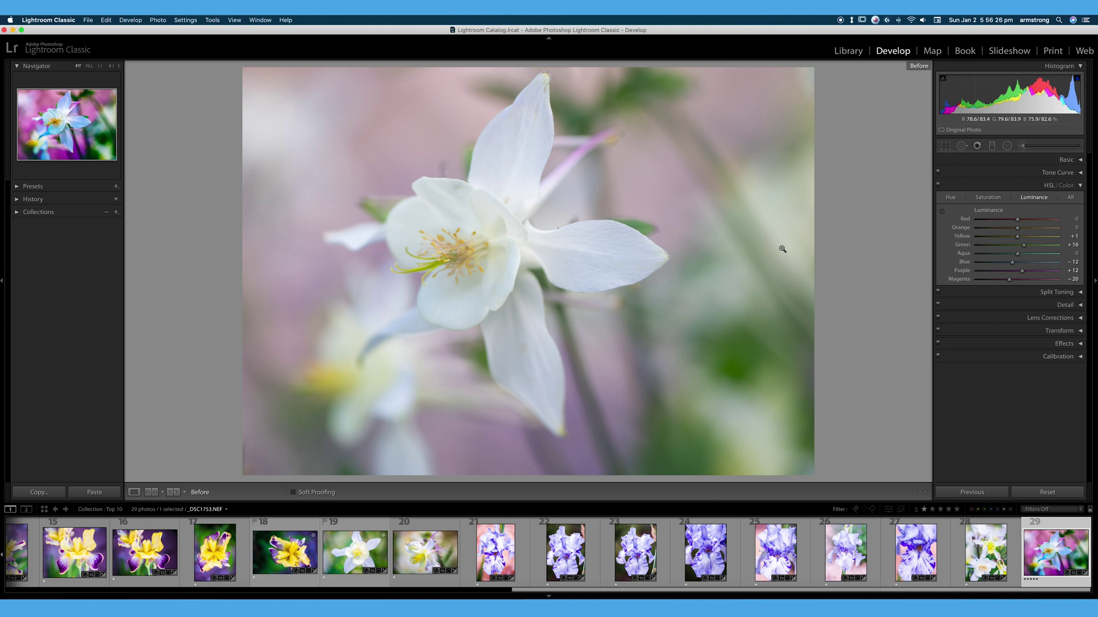
key("backslash")
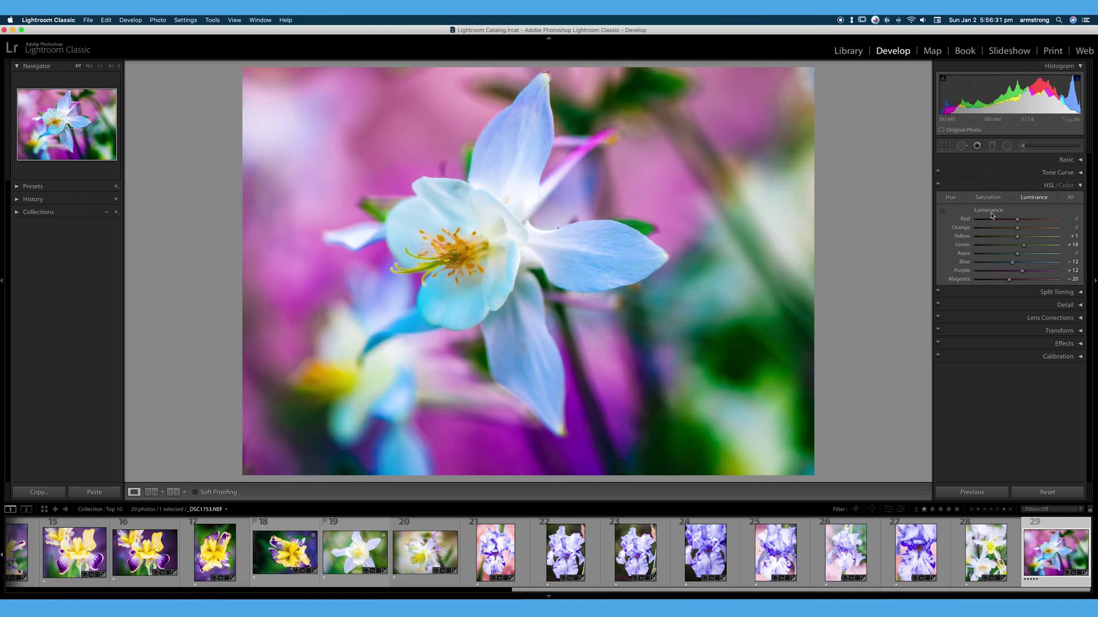
Reset the overall Saturation to 0, set Vibrance to +23, and compare the result with the original photo
left_click(1081, 160)
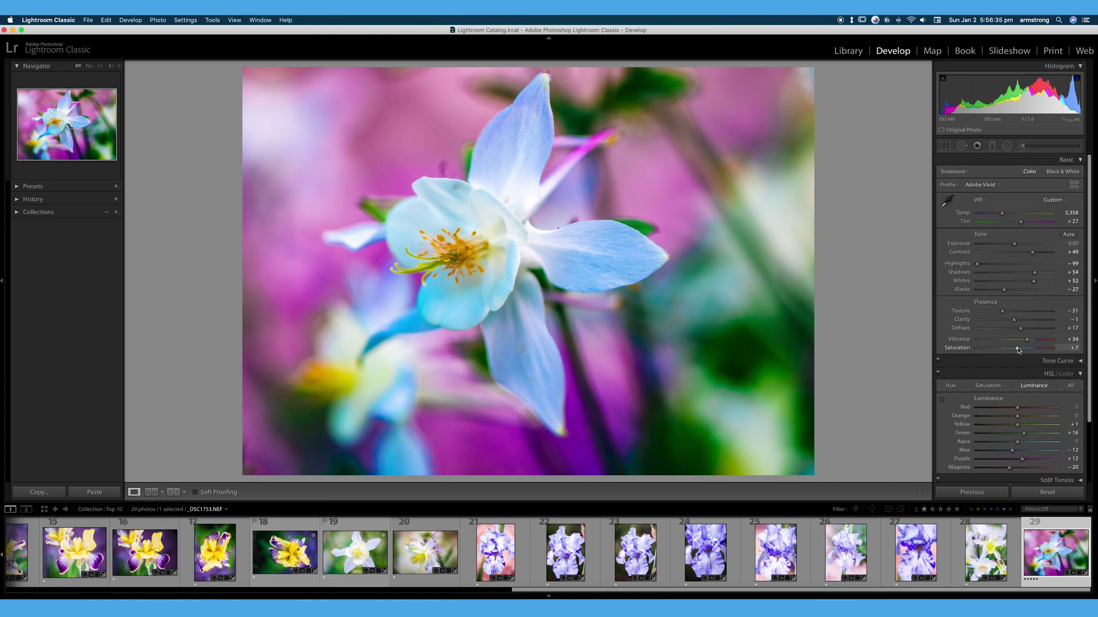
double_click(1018, 349)
left_click_drag(1027, 340, 1023, 341)
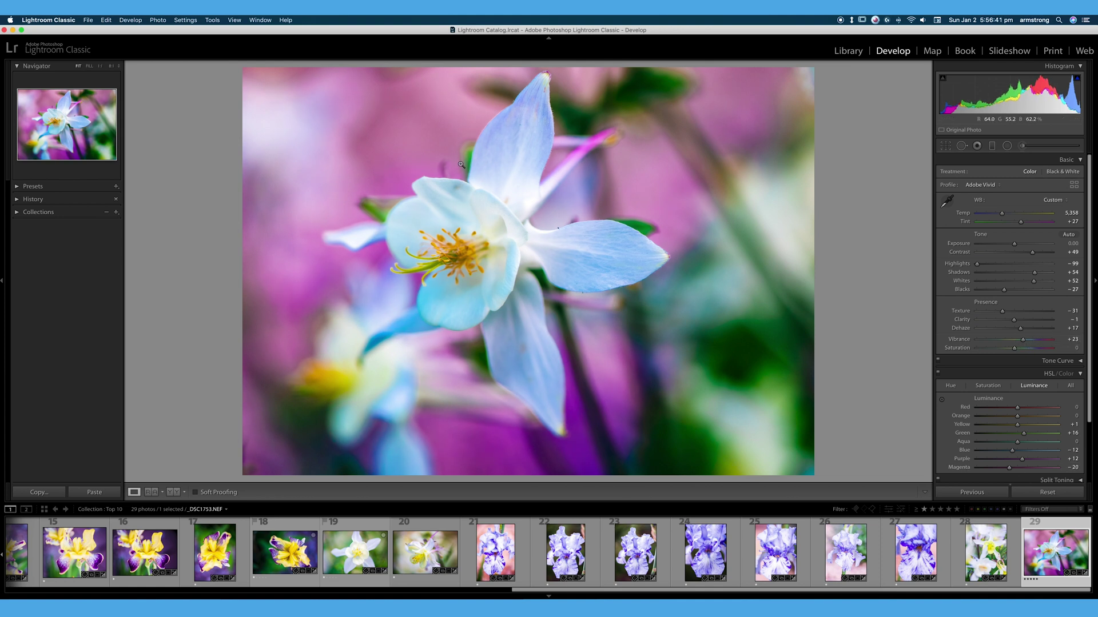
key("backslash")
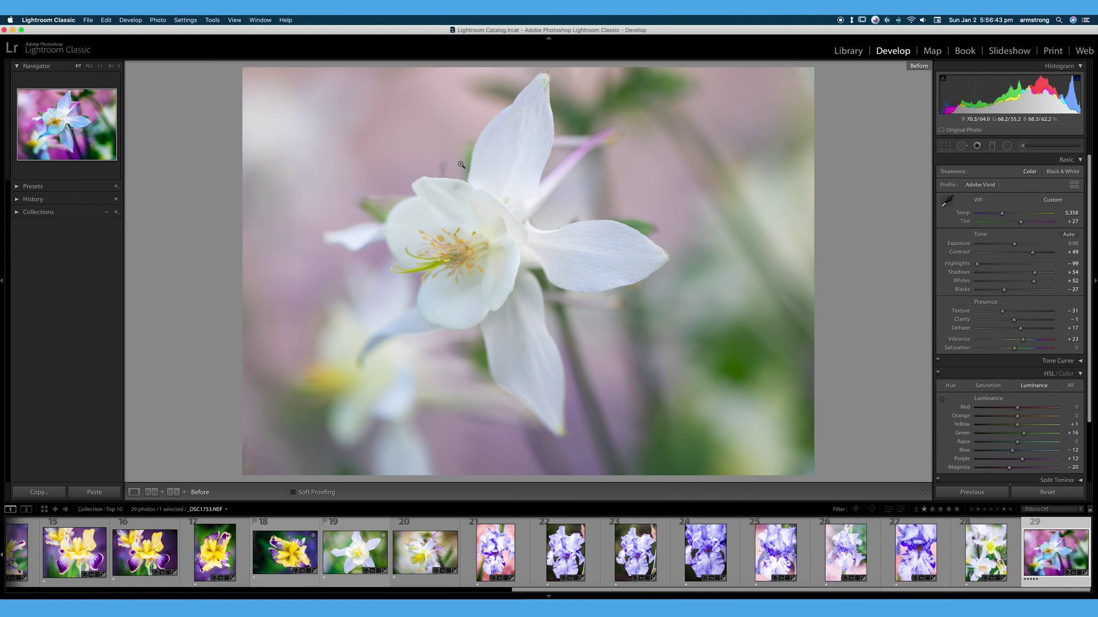
key("backslash")
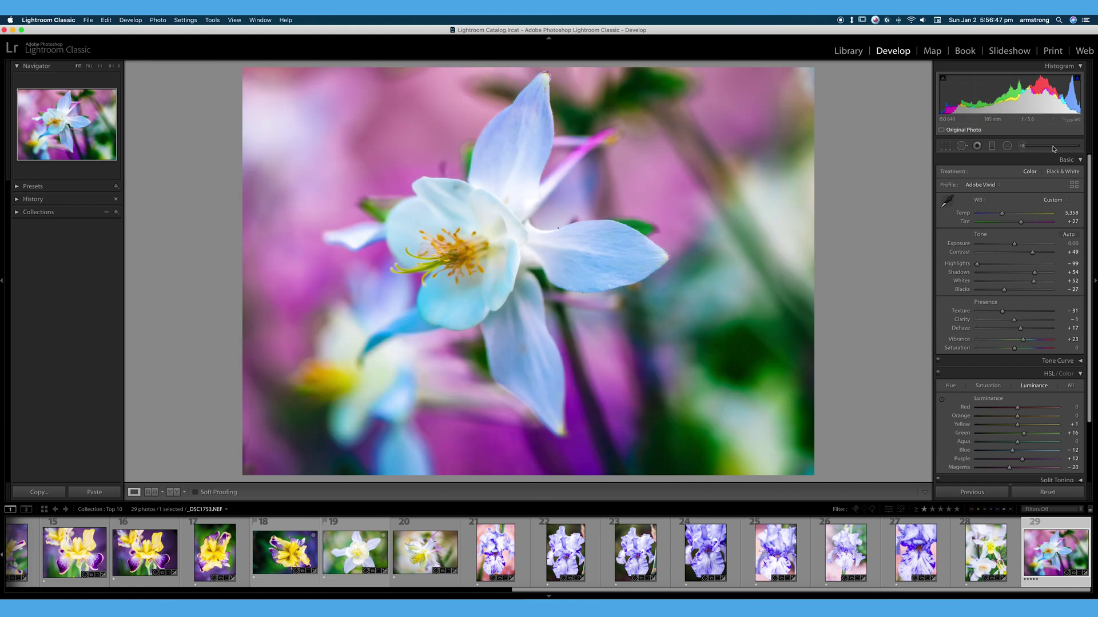
left_click(1067, 160)
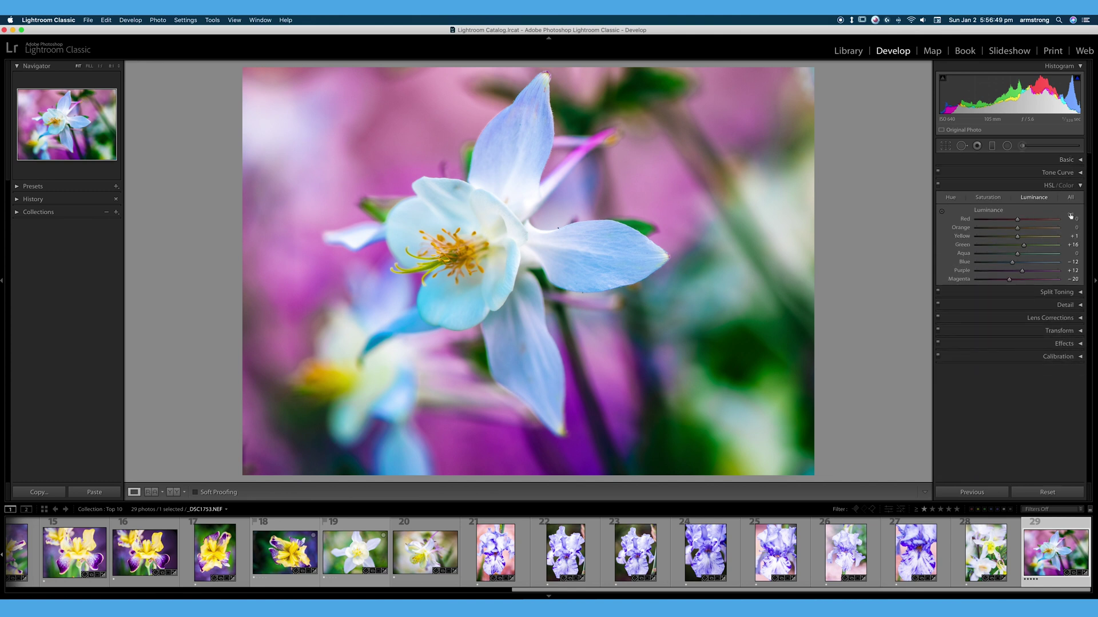